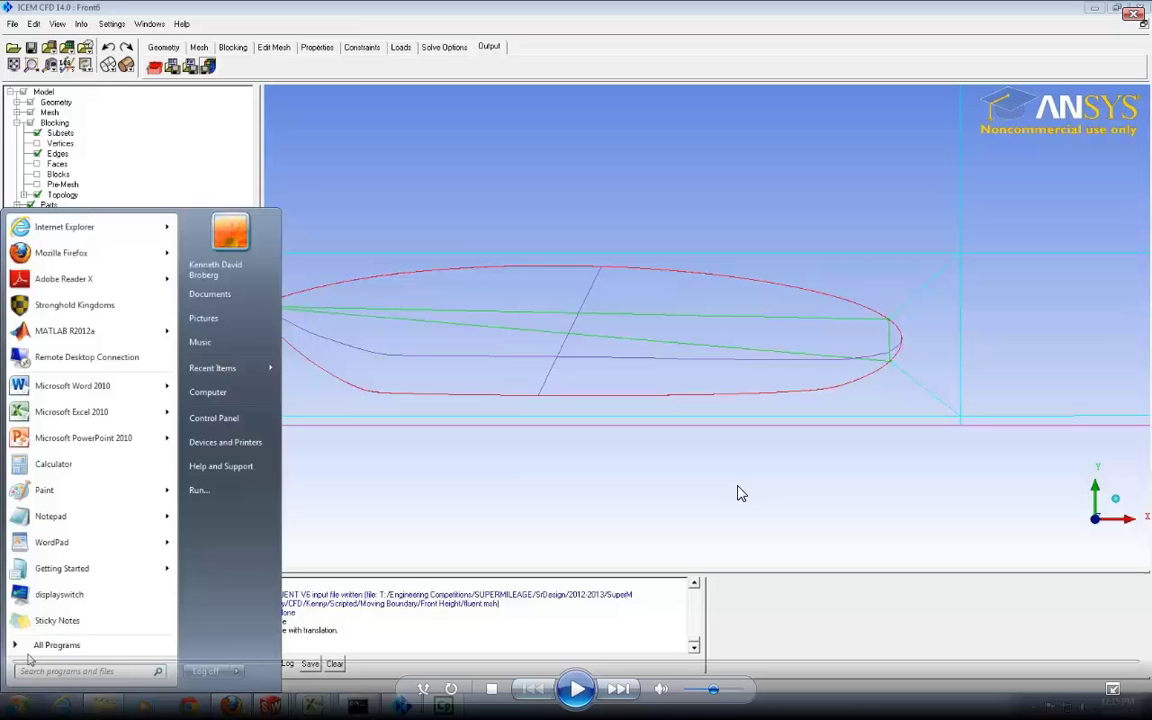
# Step: Confirm the FLUENT launch as a 2D, double-precision, serial session
pyautogui.click(578, 690)
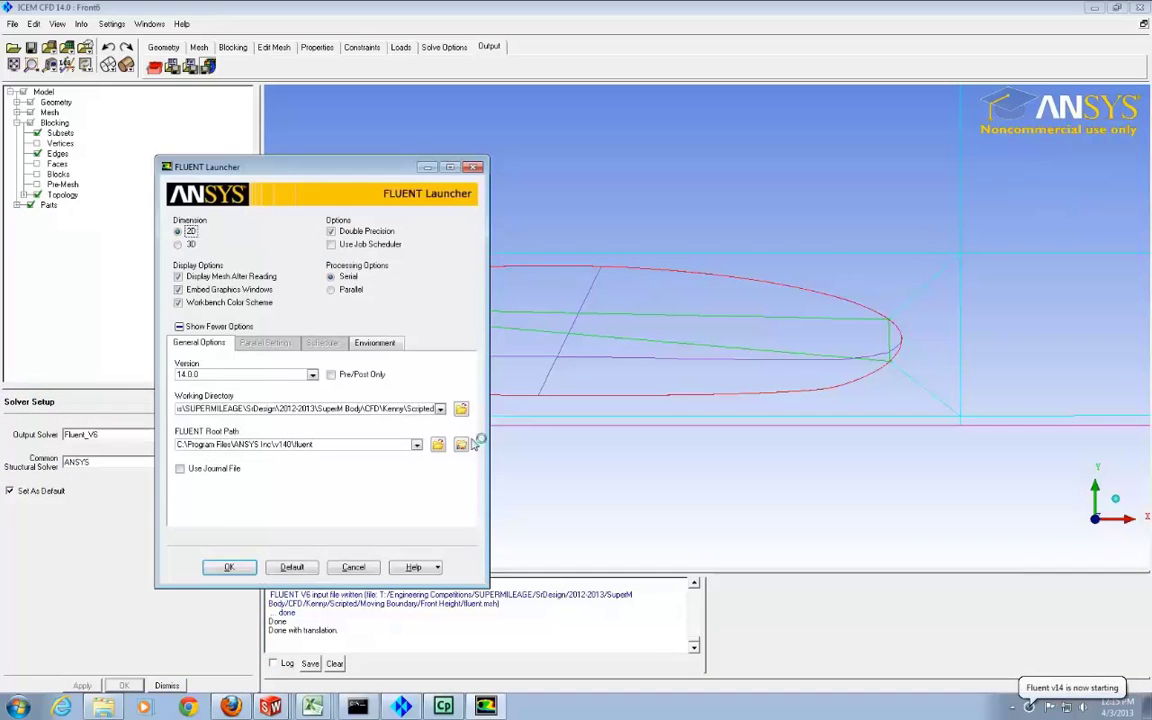
# Step: Start FLUENT with the chosen launcher settings and wait for the General panel
pyautogui.click(253, 567)
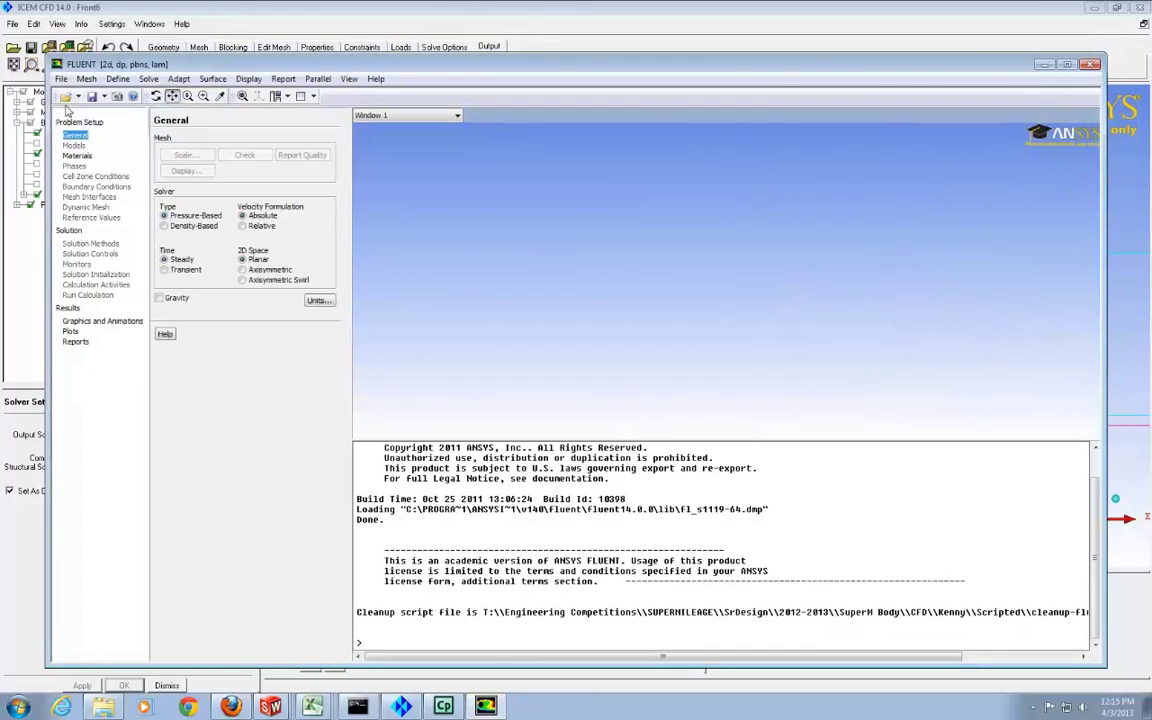
# Step: Read the mesh fluent.msh from the Moving Boundary > Front Height folder
pyautogui.click(66, 100)
pyautogui.click(78, 112)
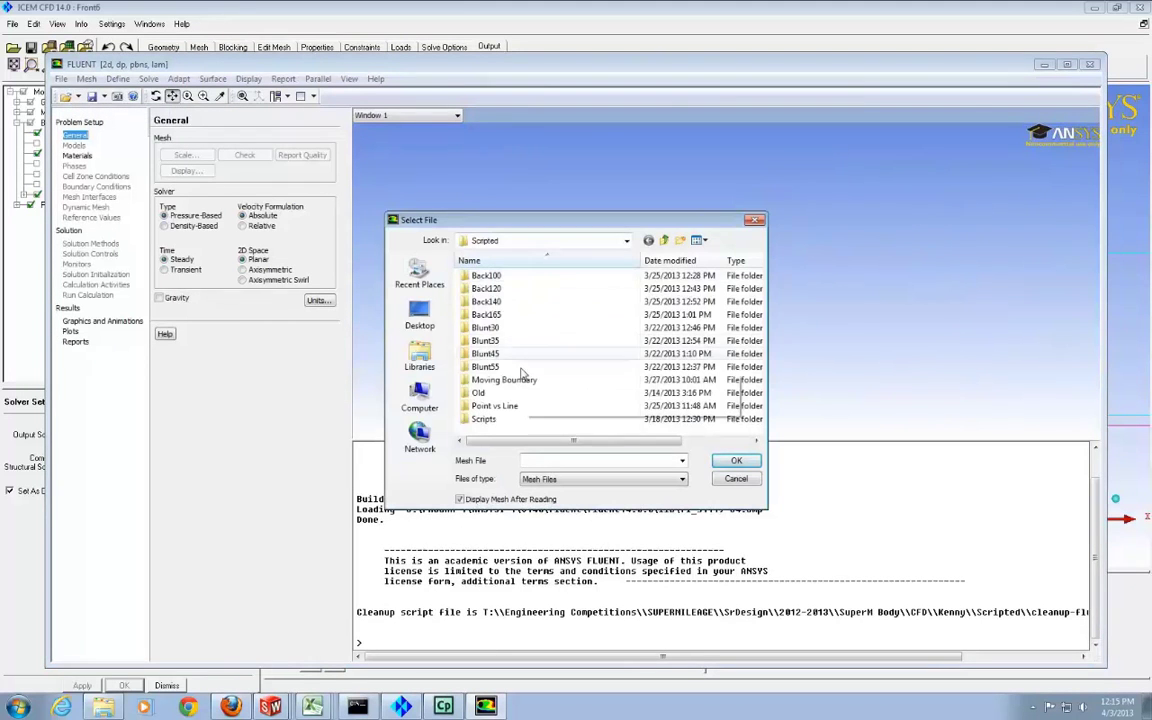
pyautogui.doubleClick(515, 380)
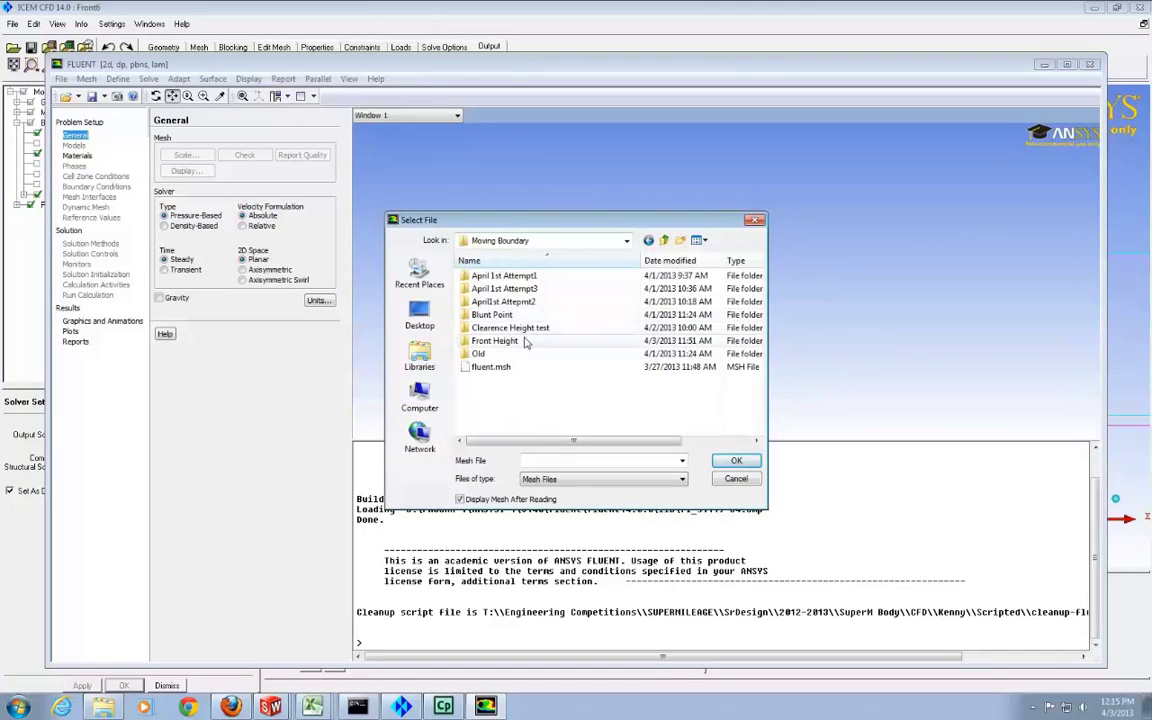
pyautogui.doubleClick(521, 343)
pyautogui.click(518, 282)
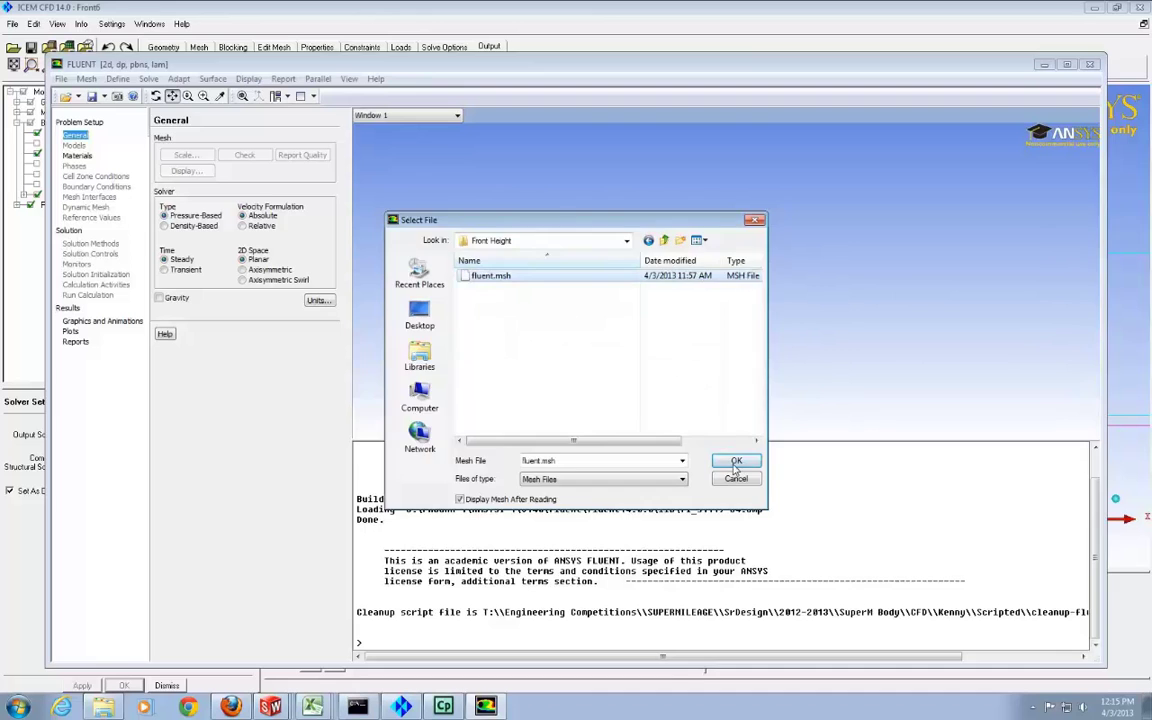
pyautogui.click(735, 461)
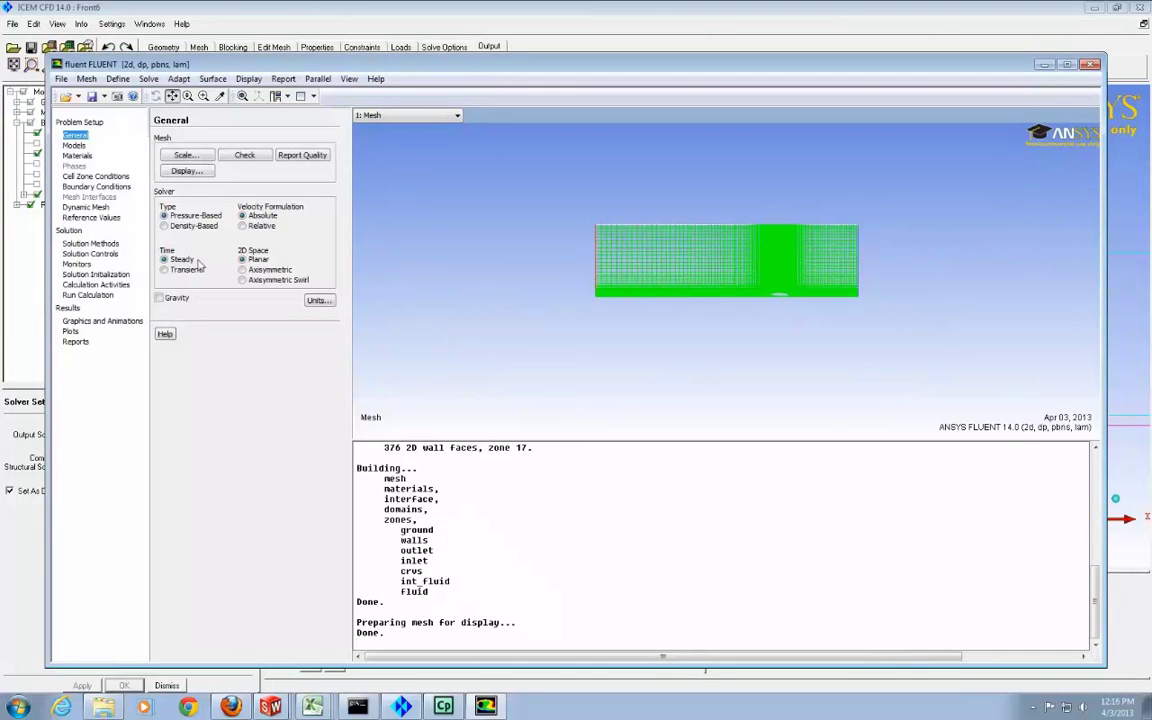
# Step: Review the models, materials and cell zone conditions before setting boundaries
pyautogui.click(73, 145)
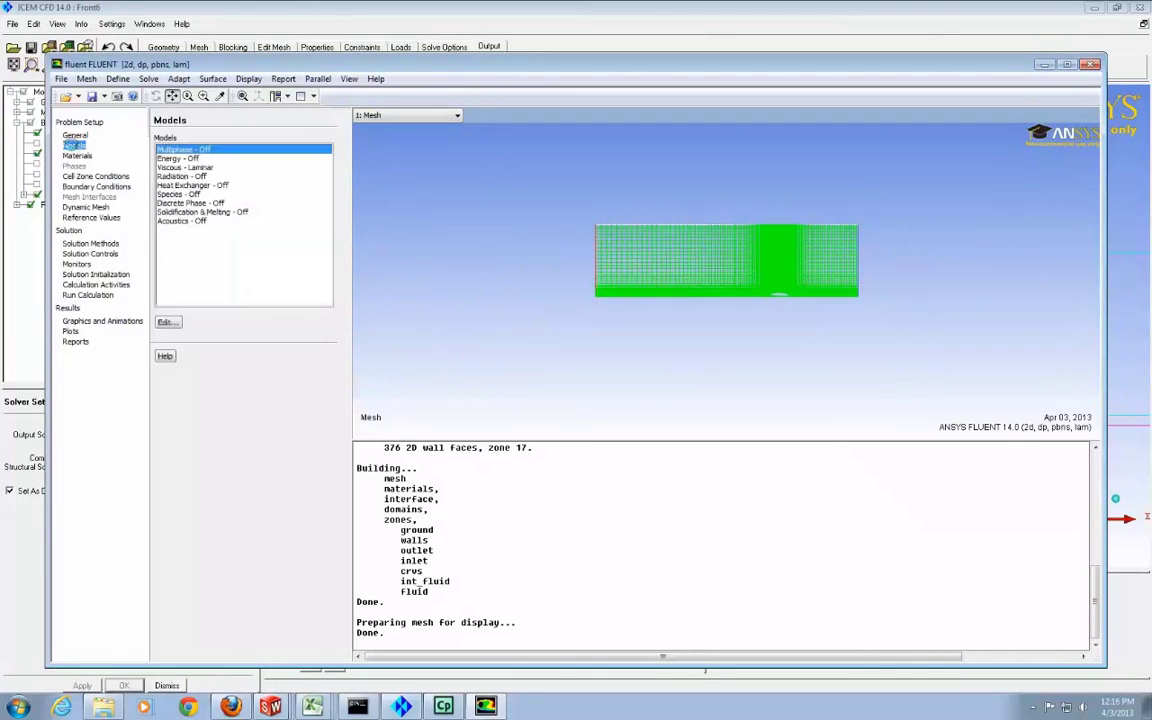
pyautogui.click(78, 156)
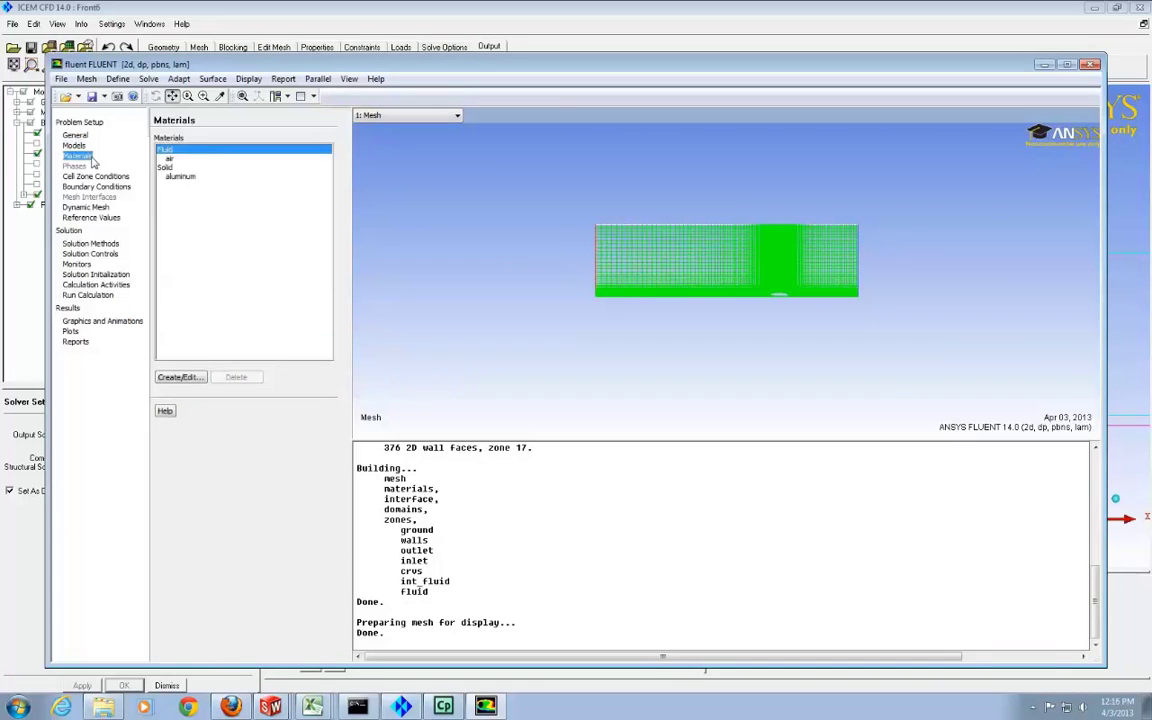
pyautogui.click(111, 177)
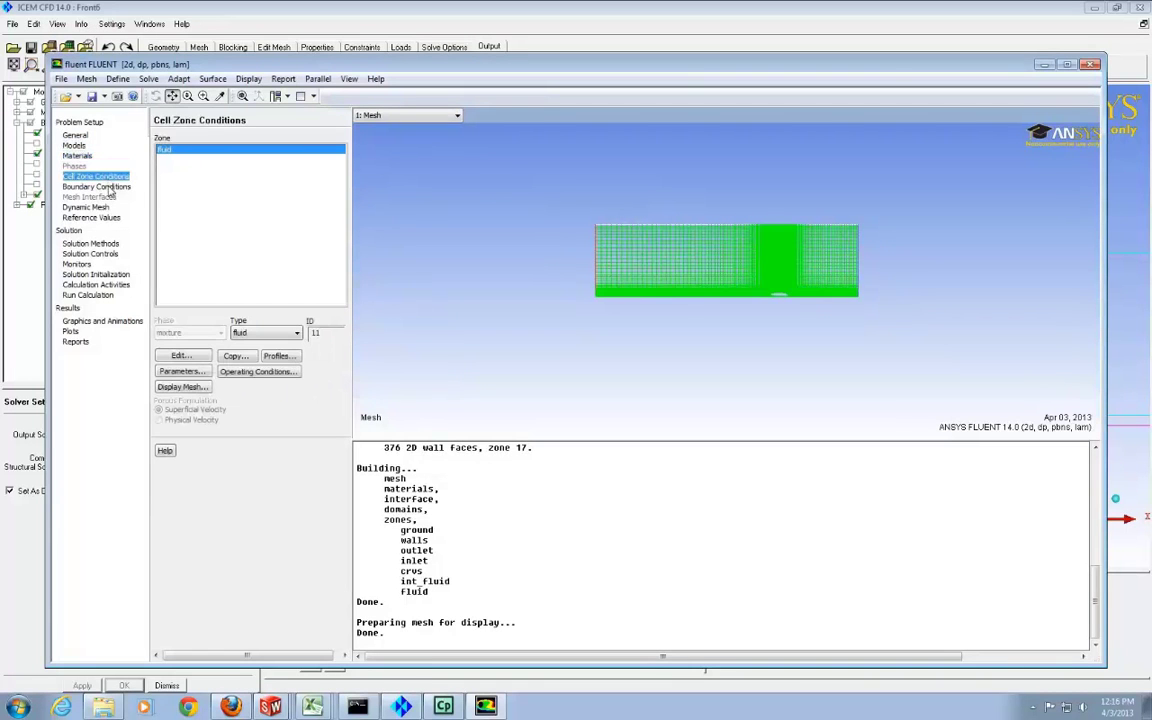
pyautogui.click(97, 187)
# Step: Make the ground zone an absolute moving wall at 26.8 m/s
pyautogui.click(170, 158)
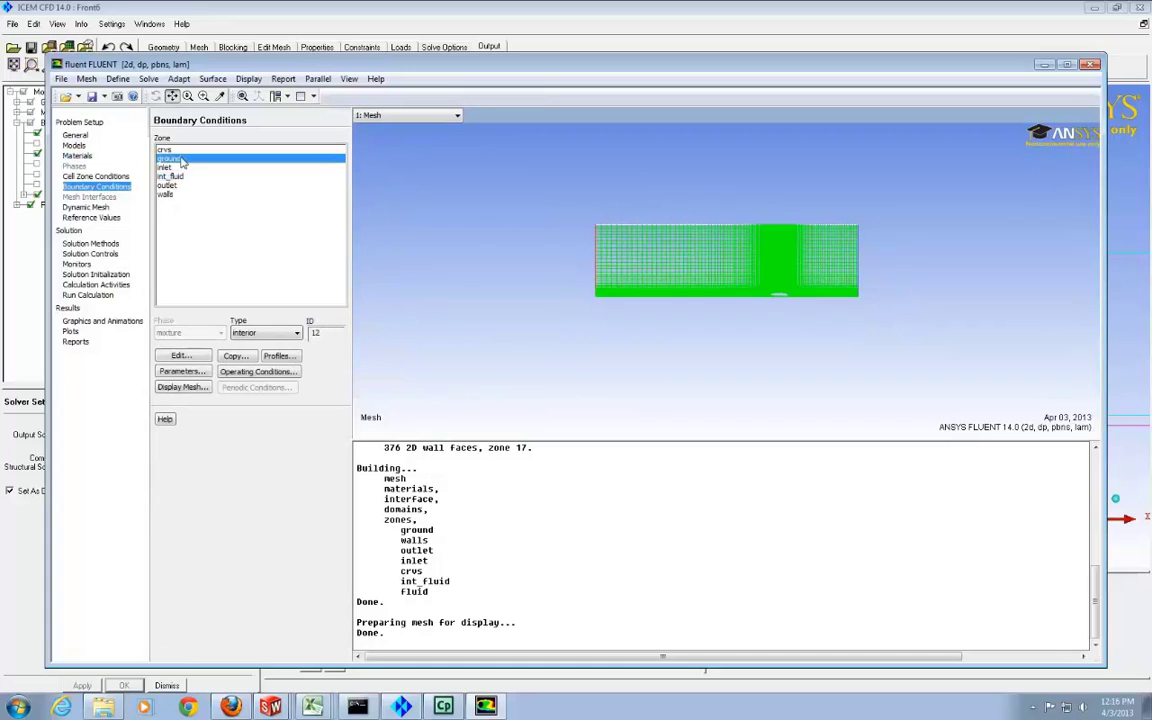
pyautogui.click(178, 356)
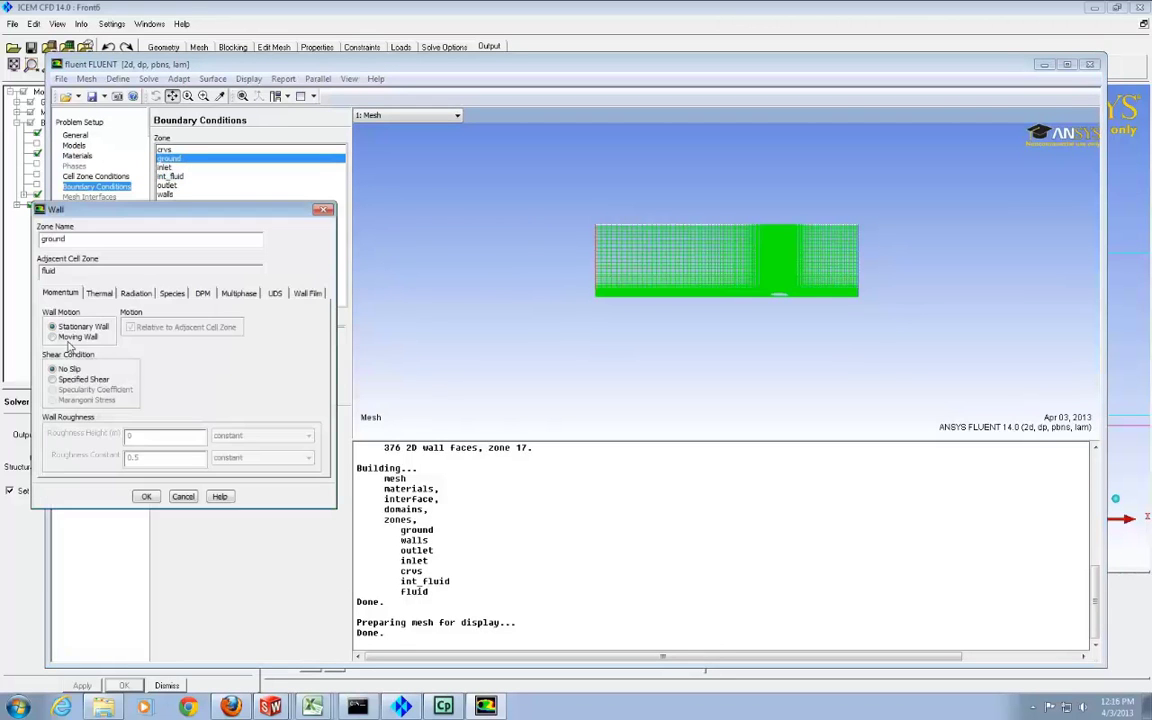
pyautogui.click(70, 338)
pyautogui.doubleClick(273, 346)
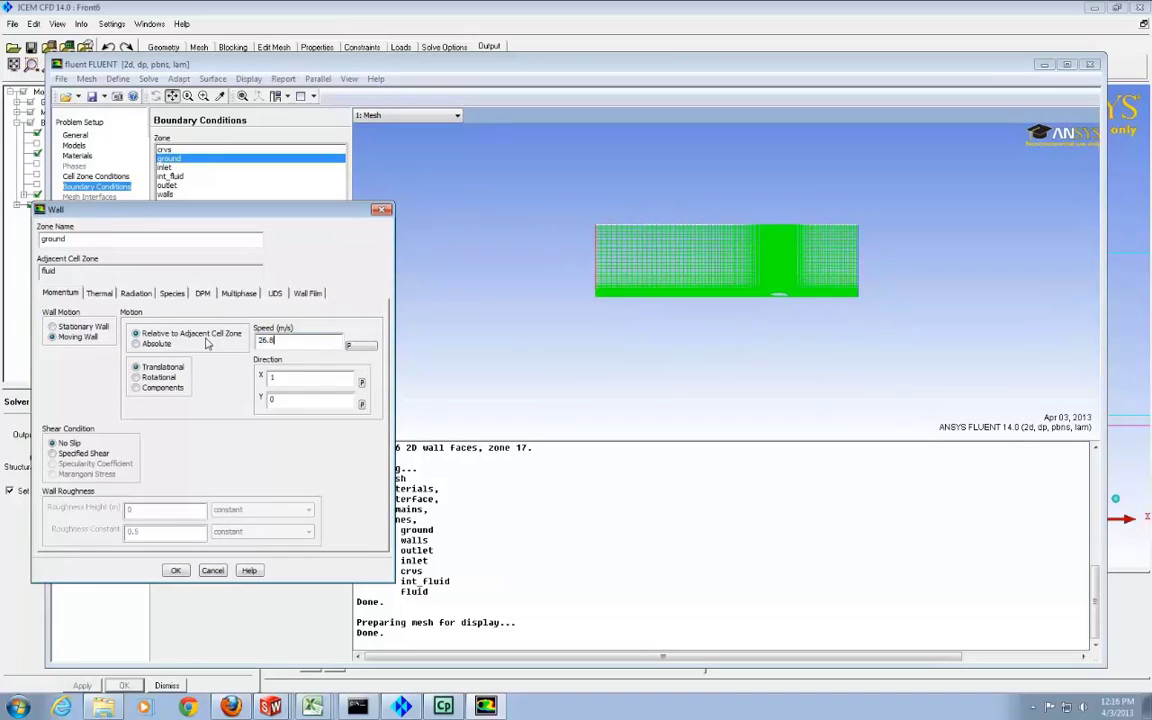
pyautogui.doubleClick(270, 379)
pyautogui.click(137, 344)
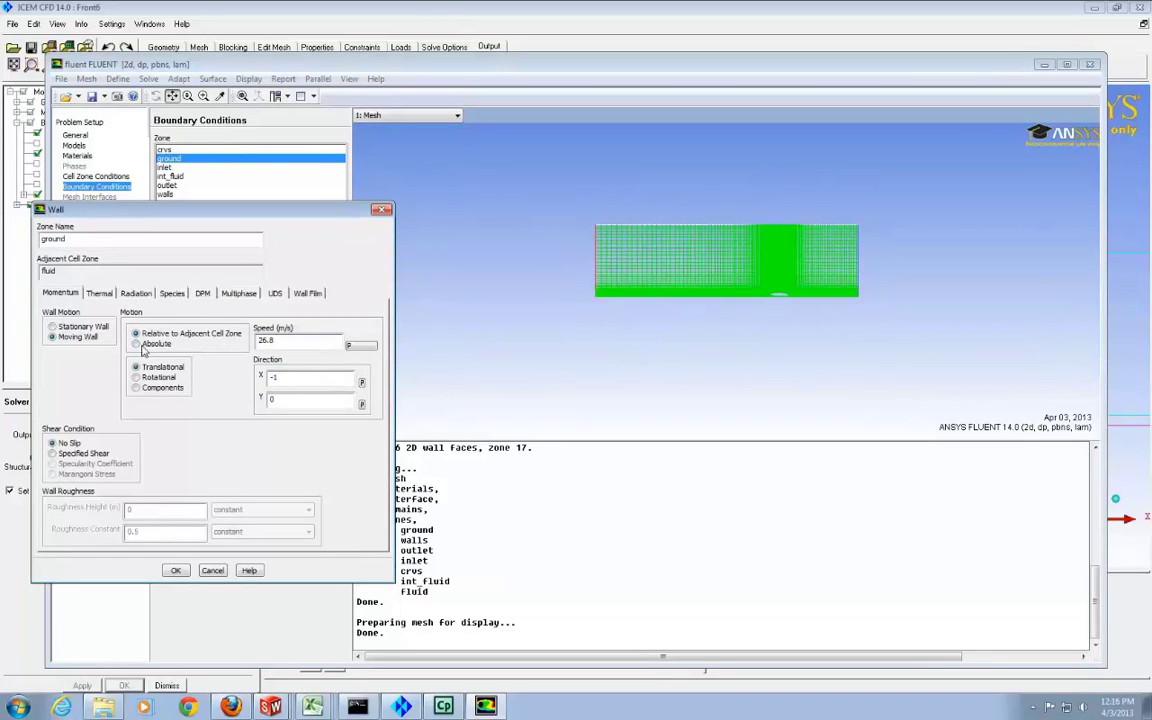
pyautogui.click(175, 570)
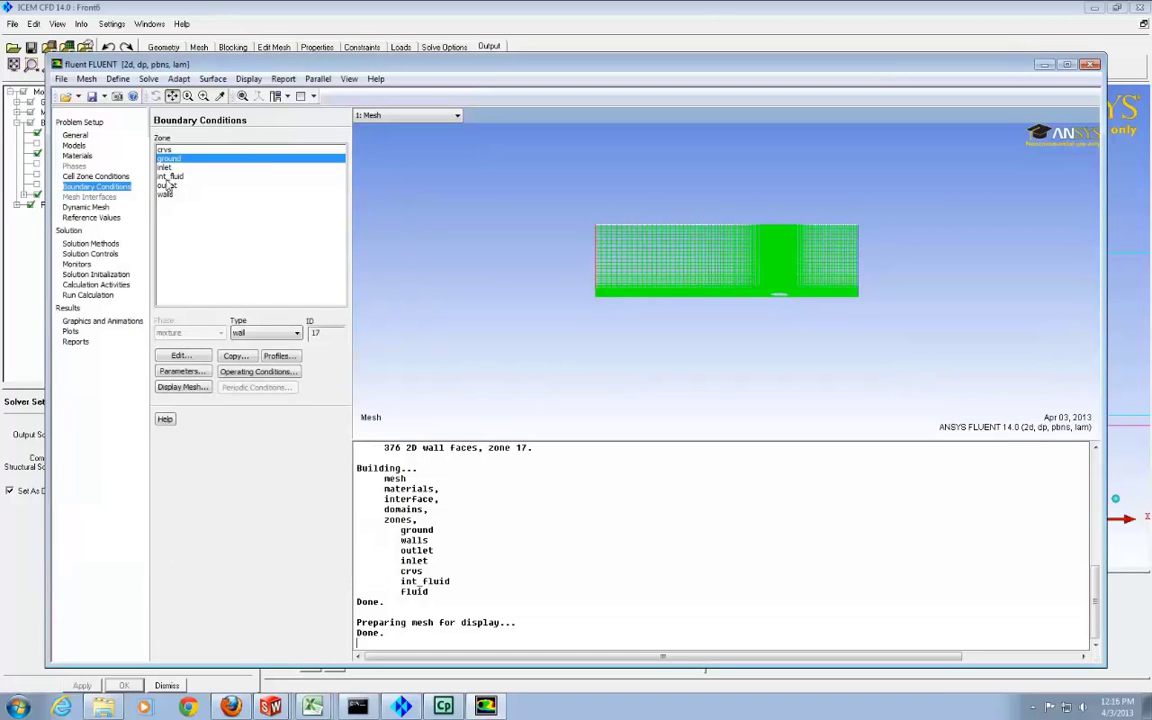
# Step: Set the inlet velocity by magnitude and direction, along the x-direction
pyautogui.click(167, 168)
pyautogui.click(190, 358)
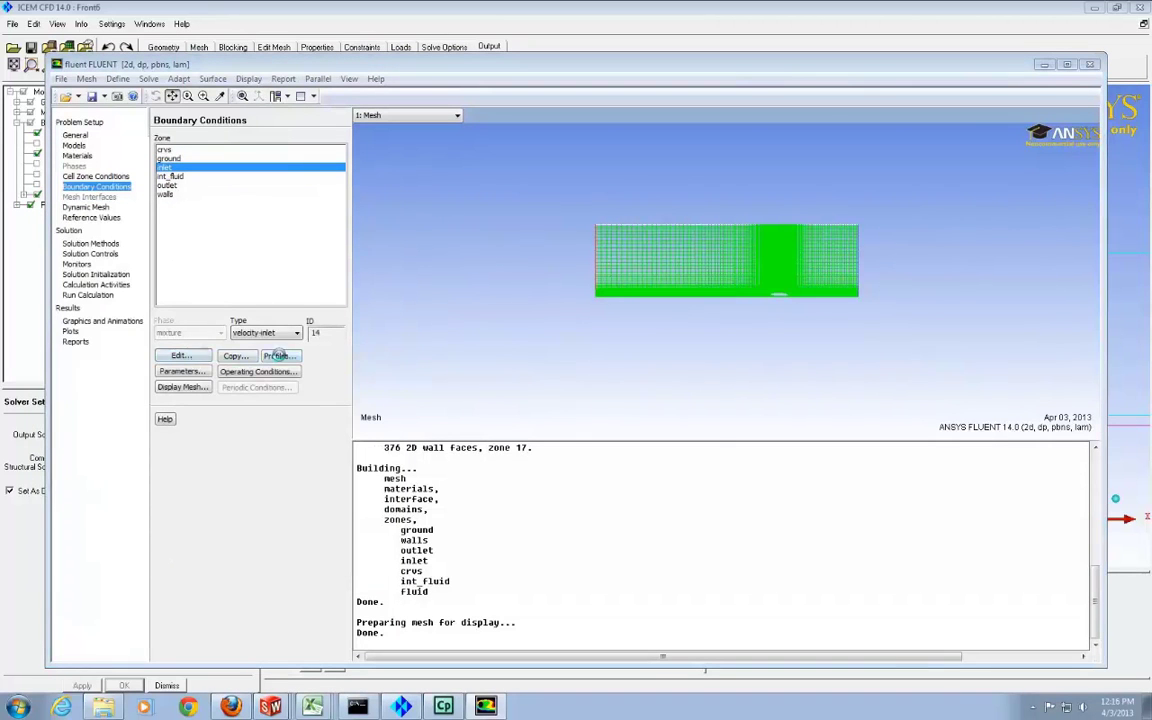
pyautogui.click(280, 345)
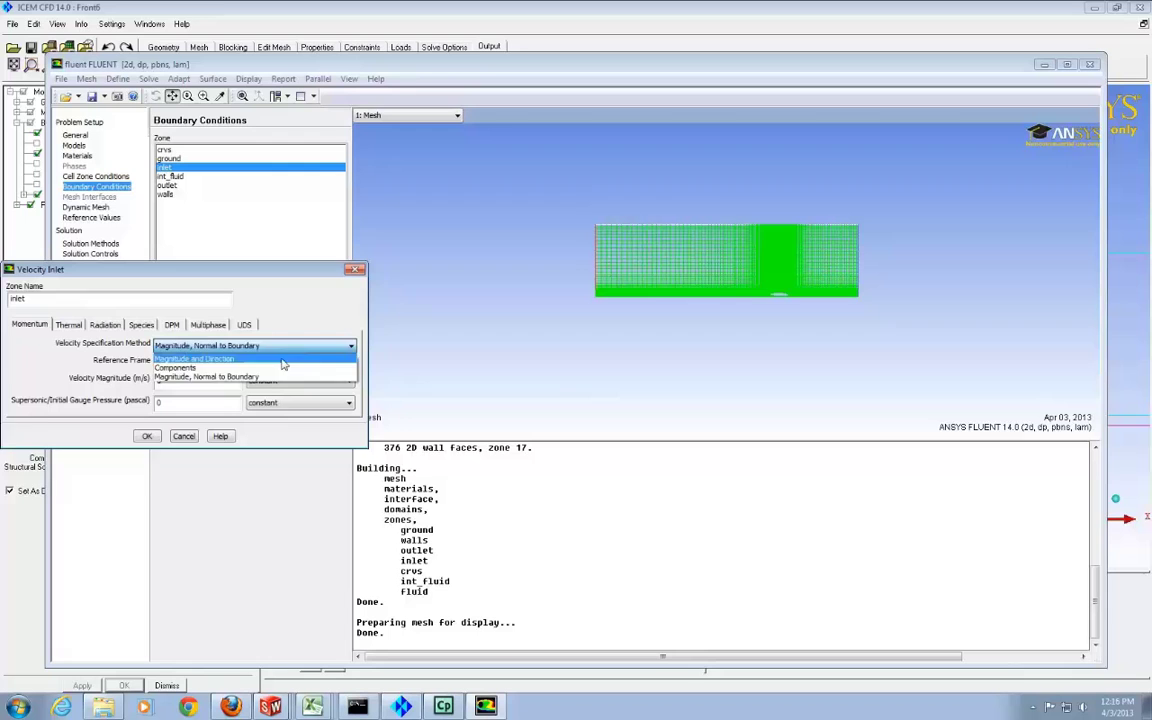
pyautogui.click(240, 358)
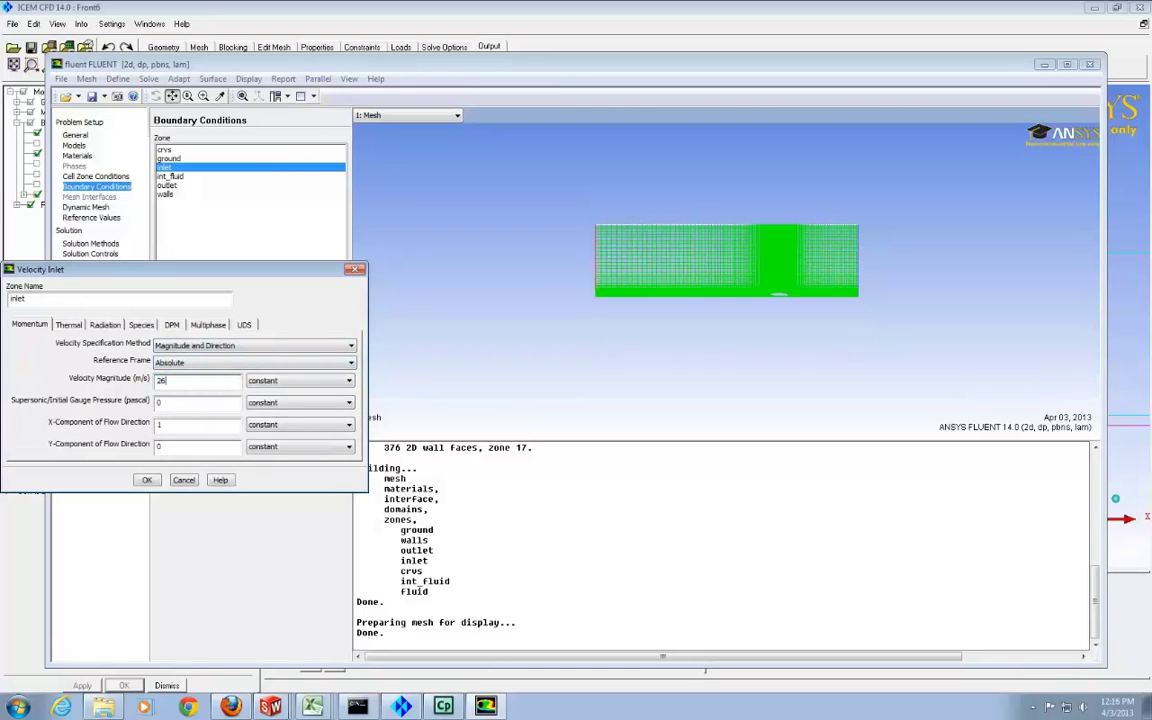
pyautogui.press('Tab')
pyautogui.click(147, 480)
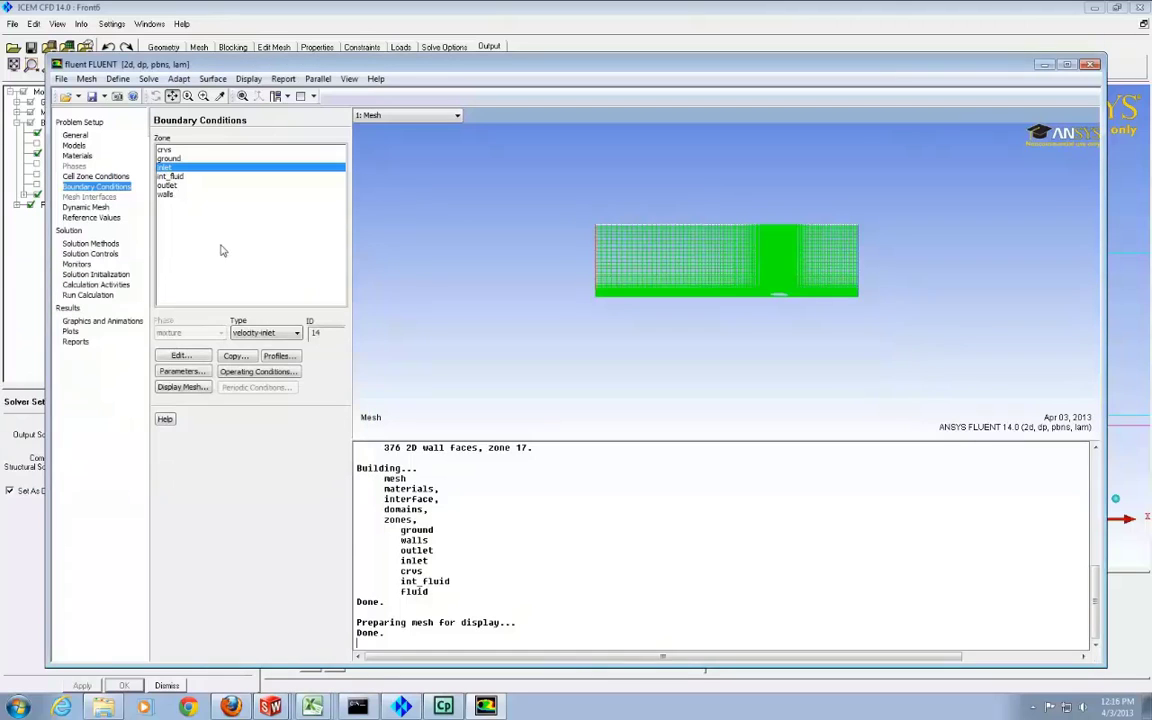
# Step: Change the outlet zone type to pressure-outlet
pyautogui.click(168, 185)
pyautogui.click(265, 332)
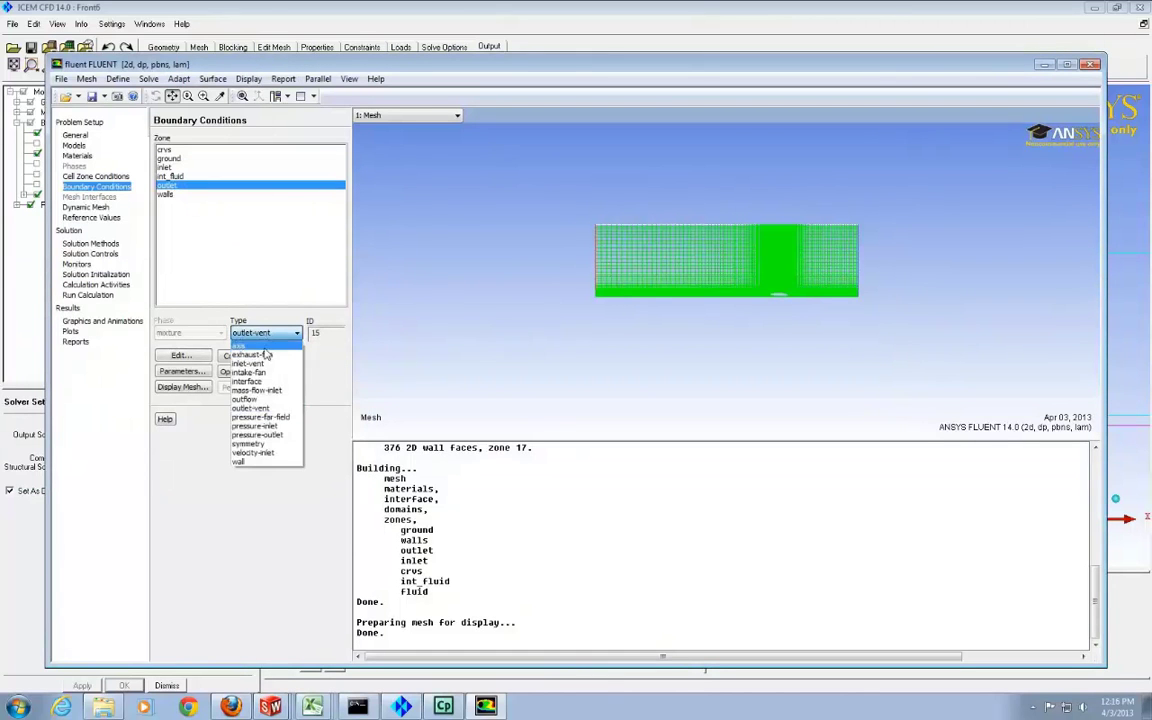
pyautogui.click(258, 435)
pyautogui.click(246, 360)
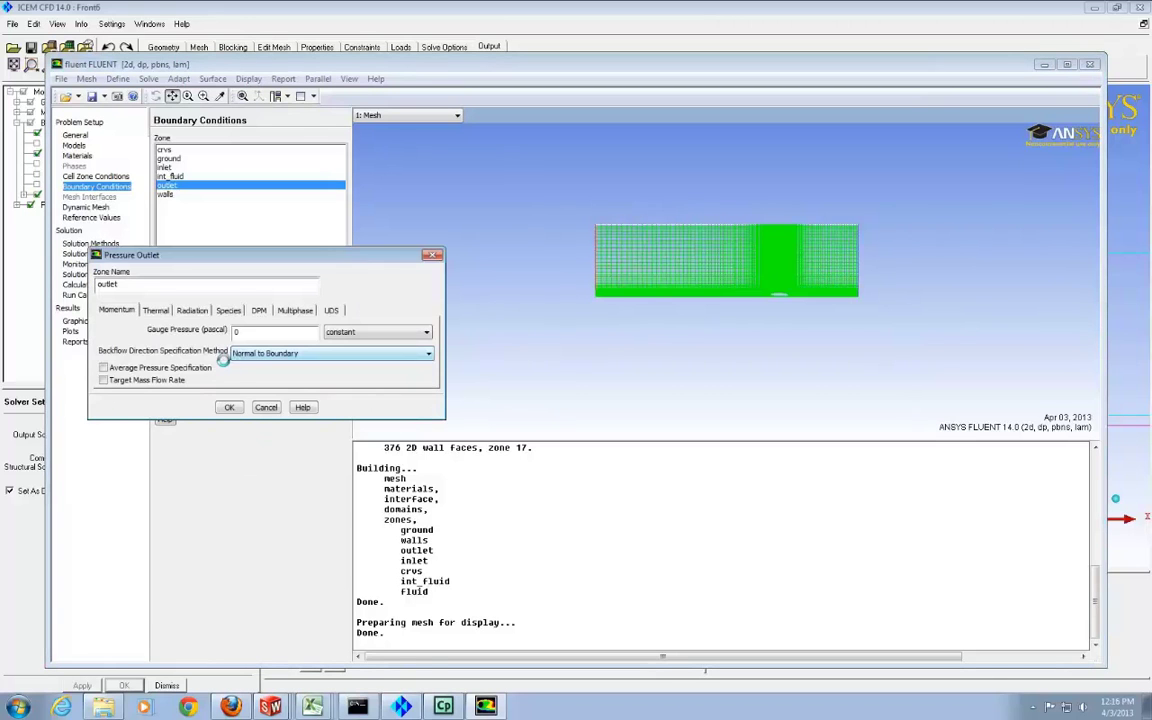
pyautogui.click(262, 405)
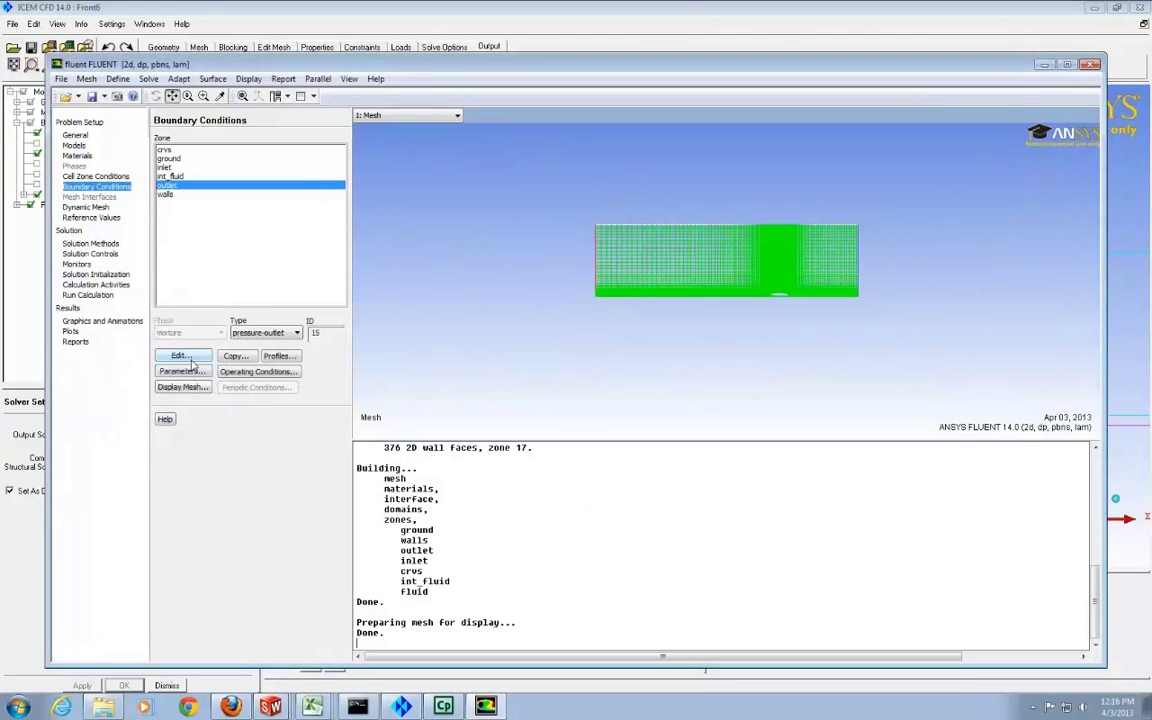
# Step: Compute reference values from the inlet with fluid as the reference zone
pyautogui.click(90, 216)
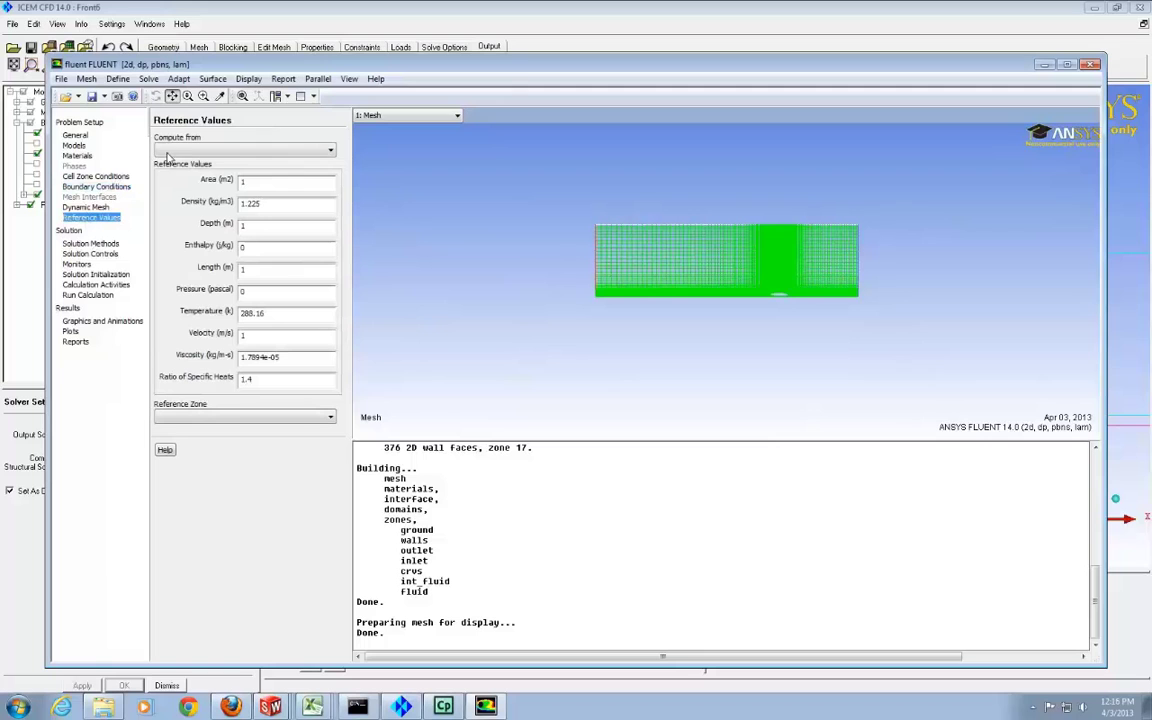
pyautogui.click(192, 148)
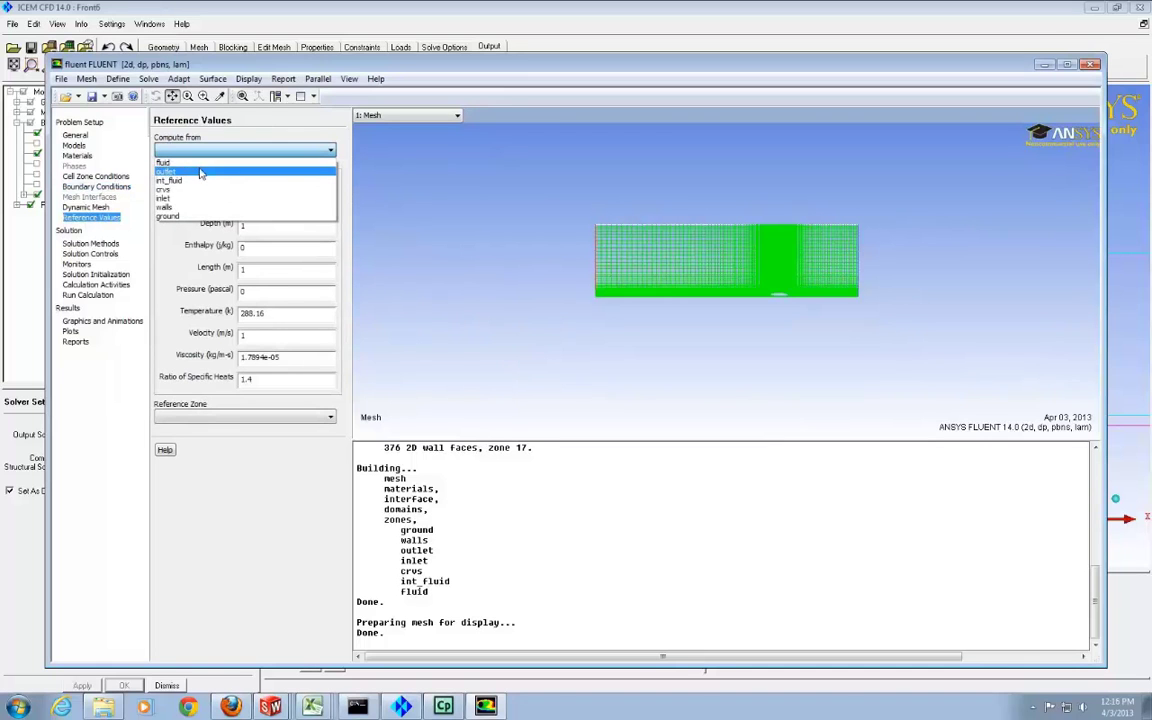
pyautogui.click(196, 198)
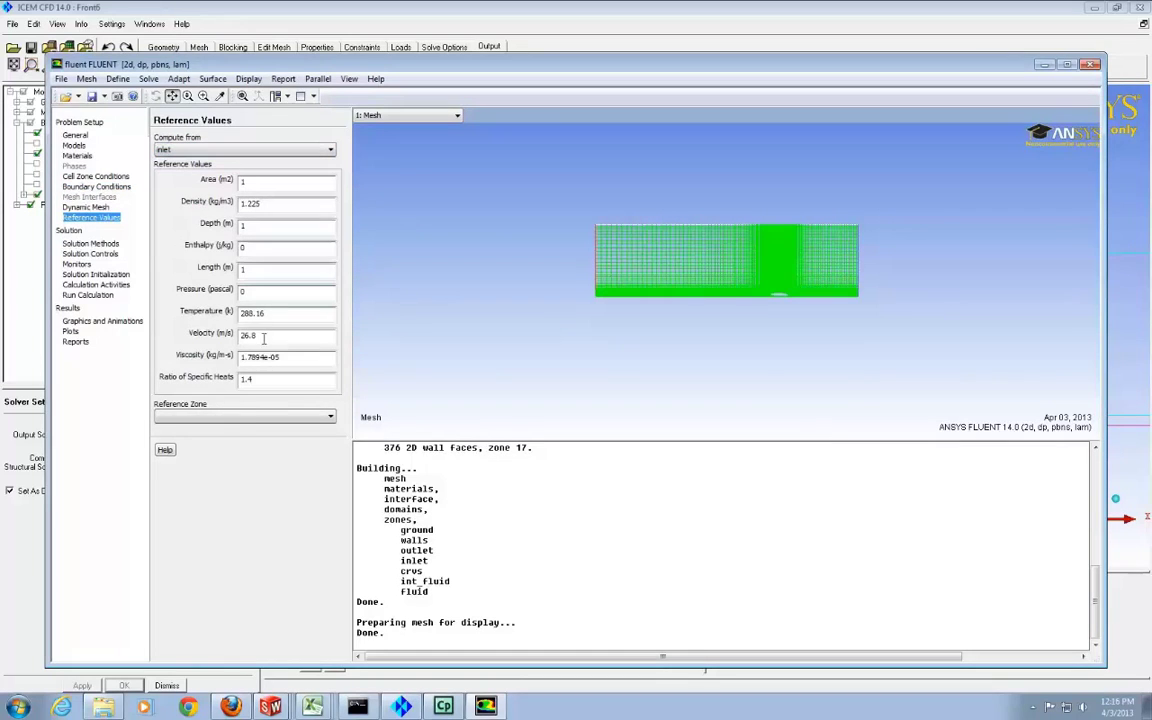
pyautogui.click(253, 419)
pyautogui.click(235, 433)
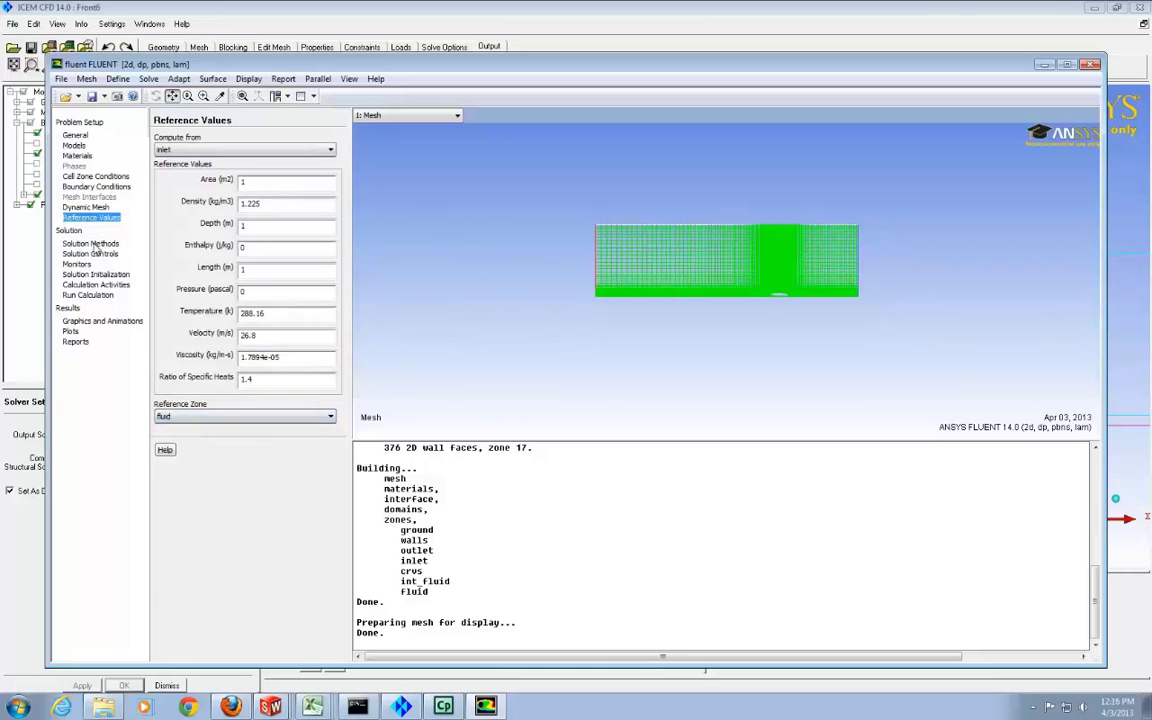
# Step: Switch the pressure-velocity coupling scheme to SIMPLEC and check solution controls
pyautogui.click(91, 244)
pyautogui.click(170, 165)
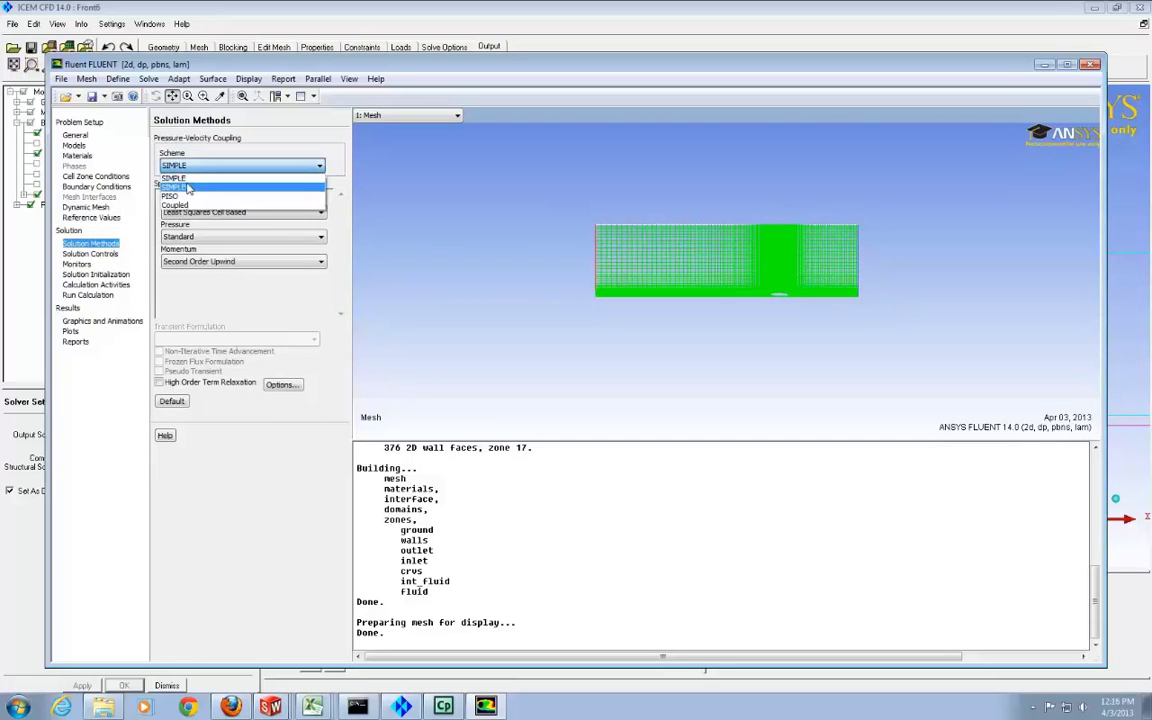
pyautogui.click(187, 188)
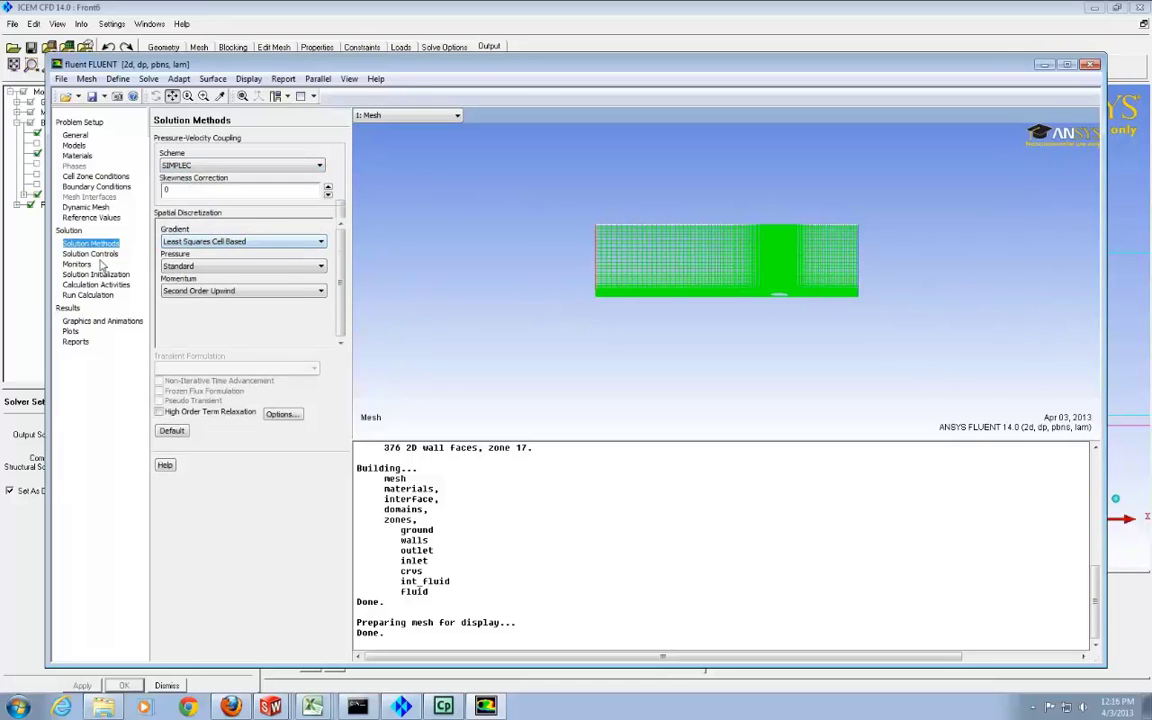
pyautogui.click(95, 254)
pyautogui.click(78, 264)
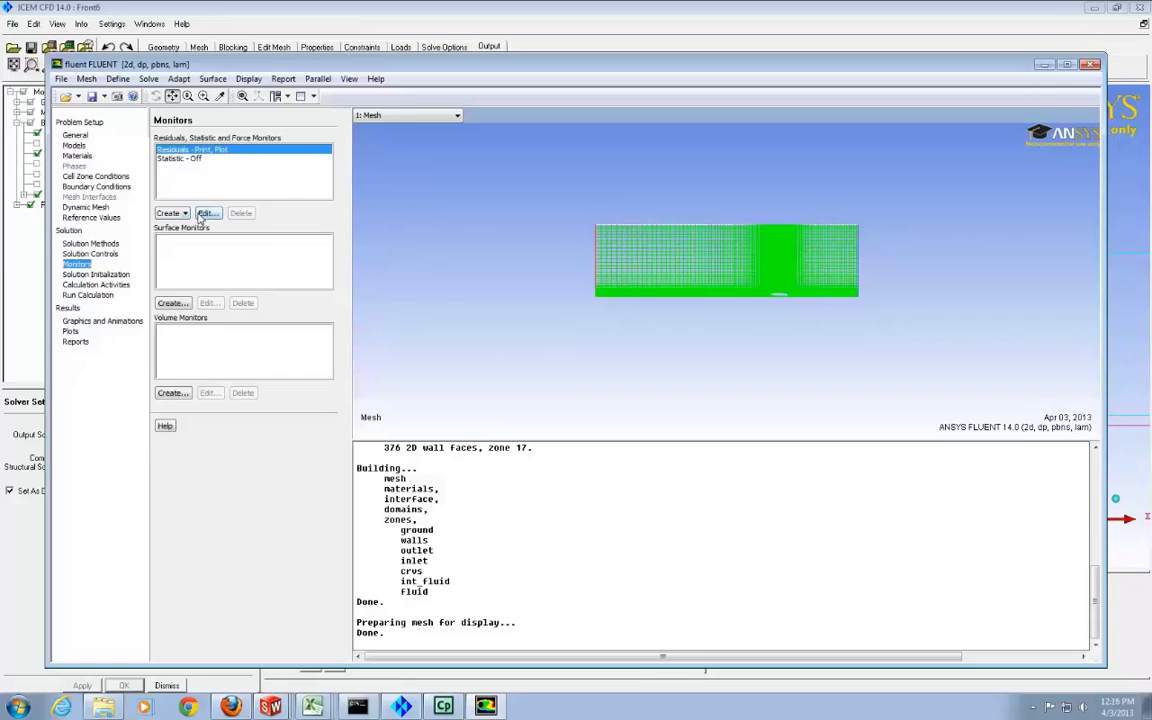
# Step: Accept the residual monitor settings and create lift monitor cl-1 on crvs, printed and plotted
pyautogui.click(204, 214)
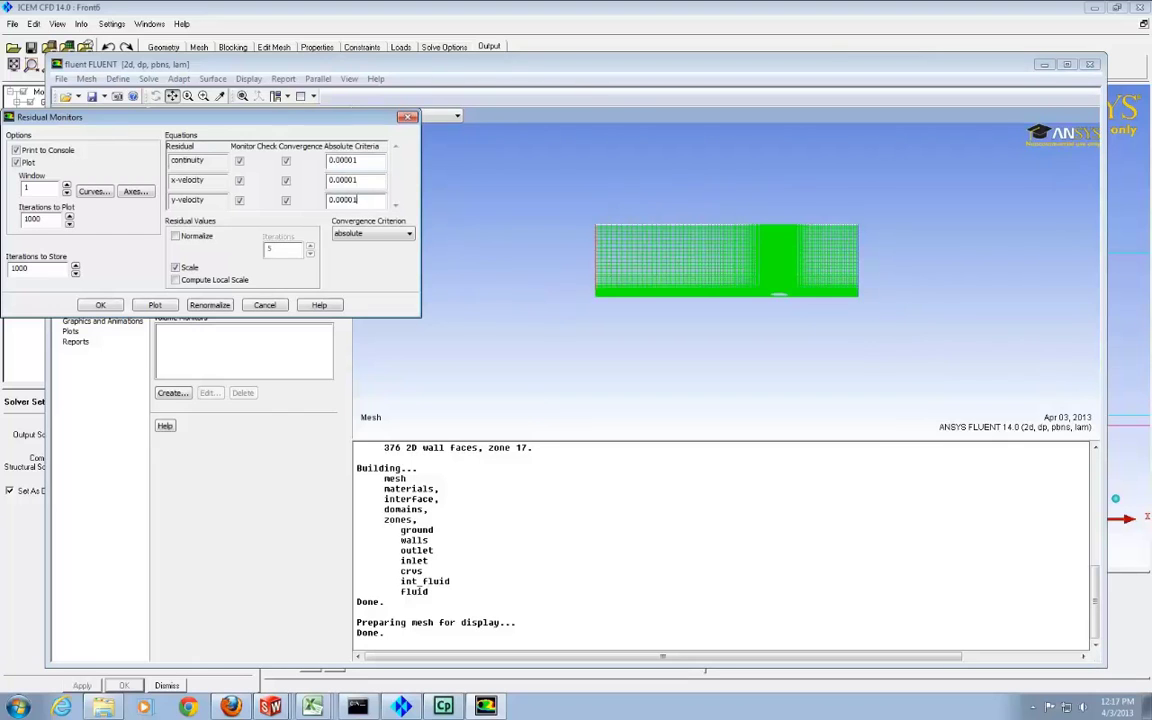
pyautogui.click(90, 307)
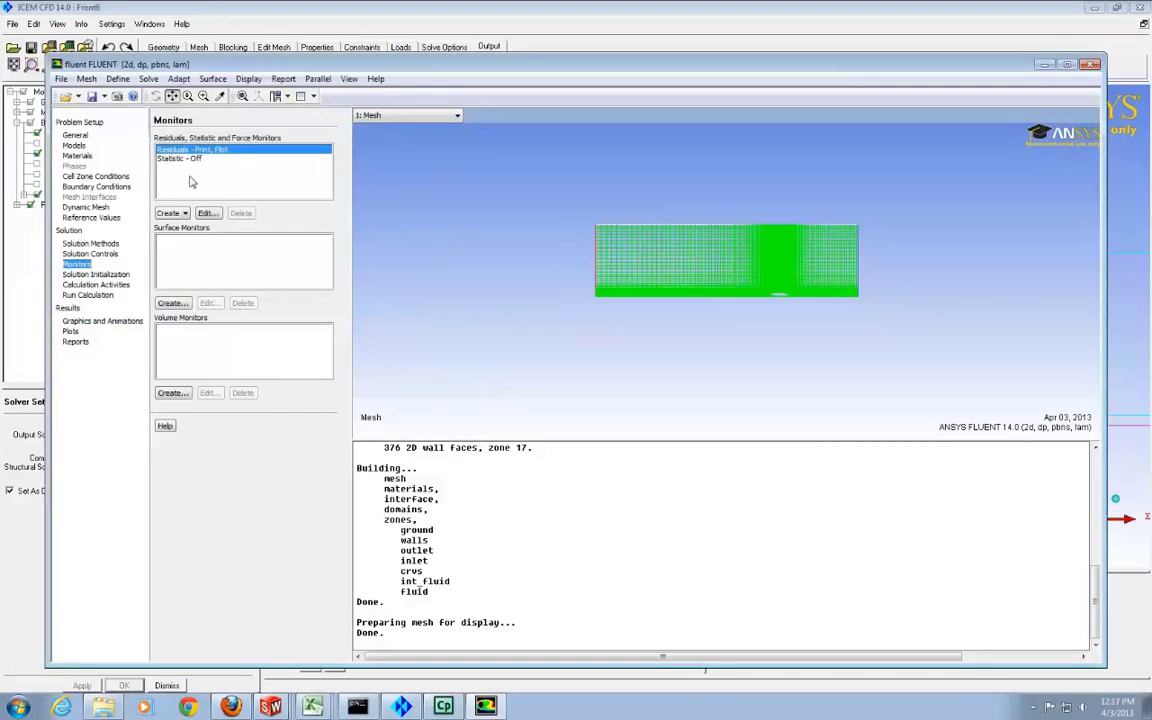
pyautogui.click(172, 213)
pyautogui.click(186, 244)
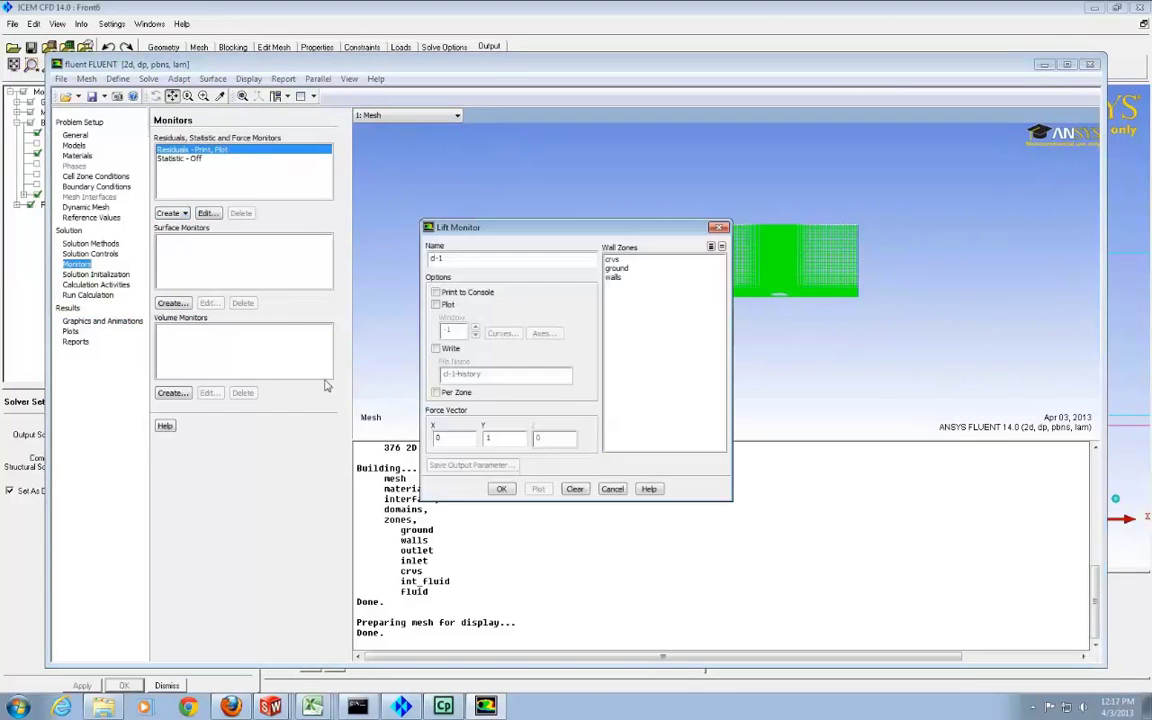
pyautogui.click(436, 292)
pyautogui.click(611, 259)
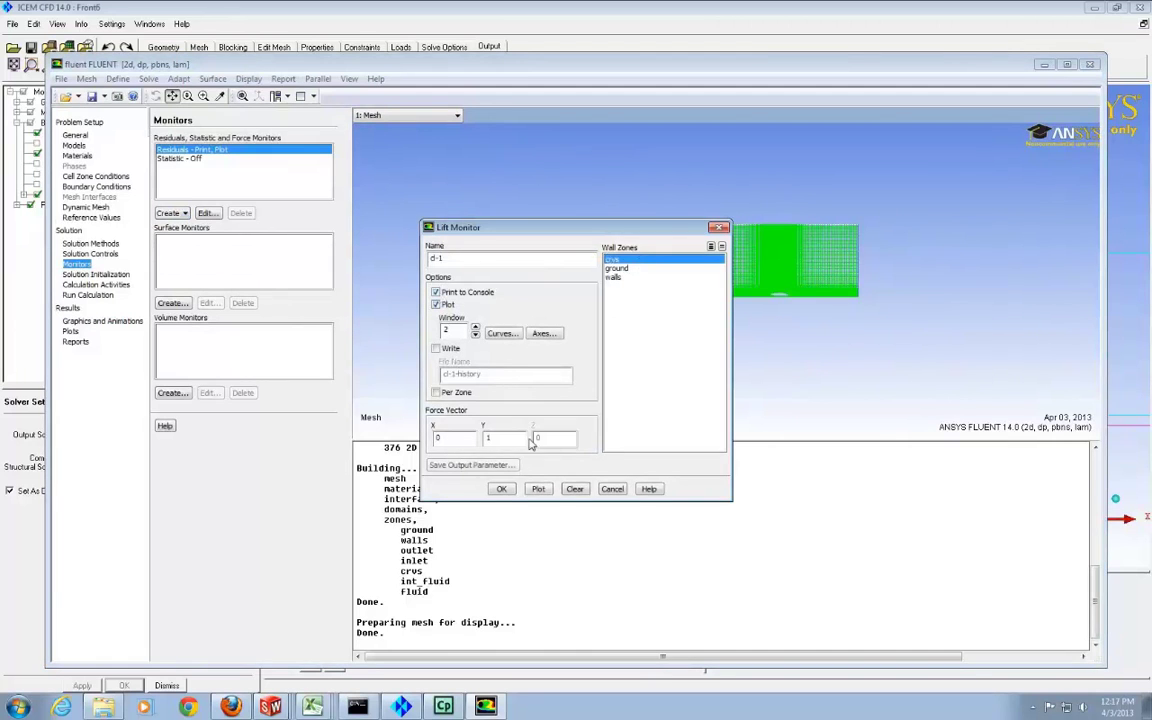
pyautogui.click(501, 488)
# Step: Create drag monitor cd-1 on the crvs wall, printed to console and plotted
pyautogui.click(172, 213)
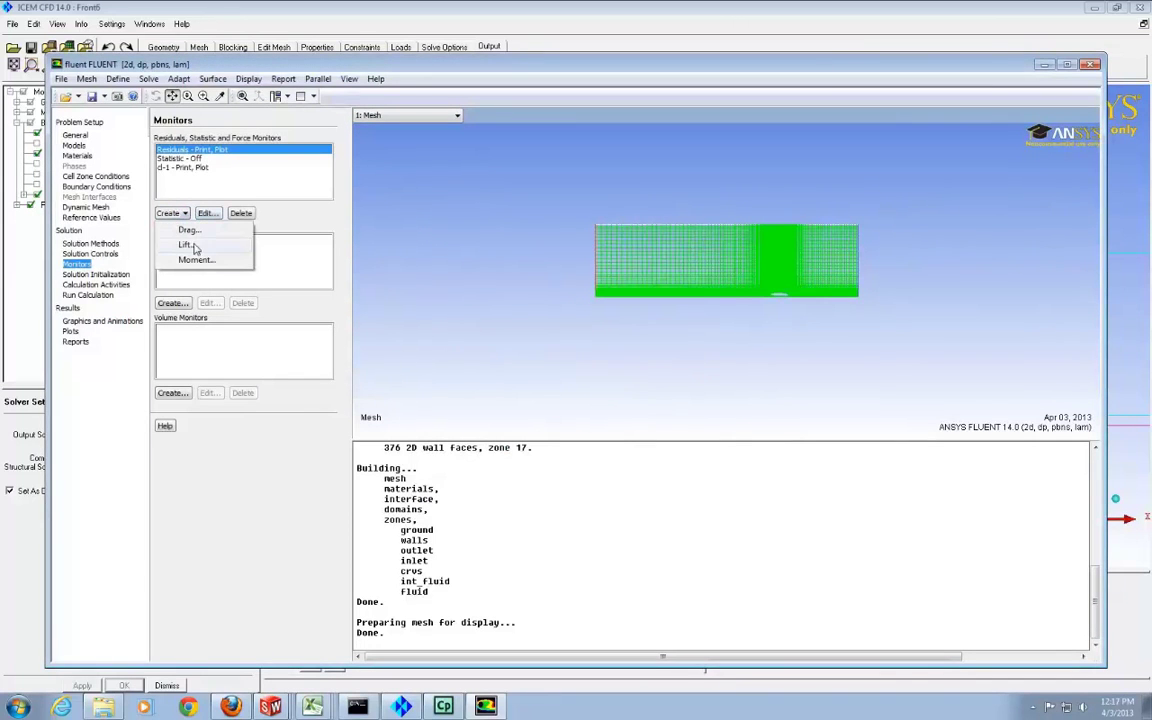
pyautogui.click(180, 226)
pyautogui.click(436, 292)
pyautogui.click(436, 304)
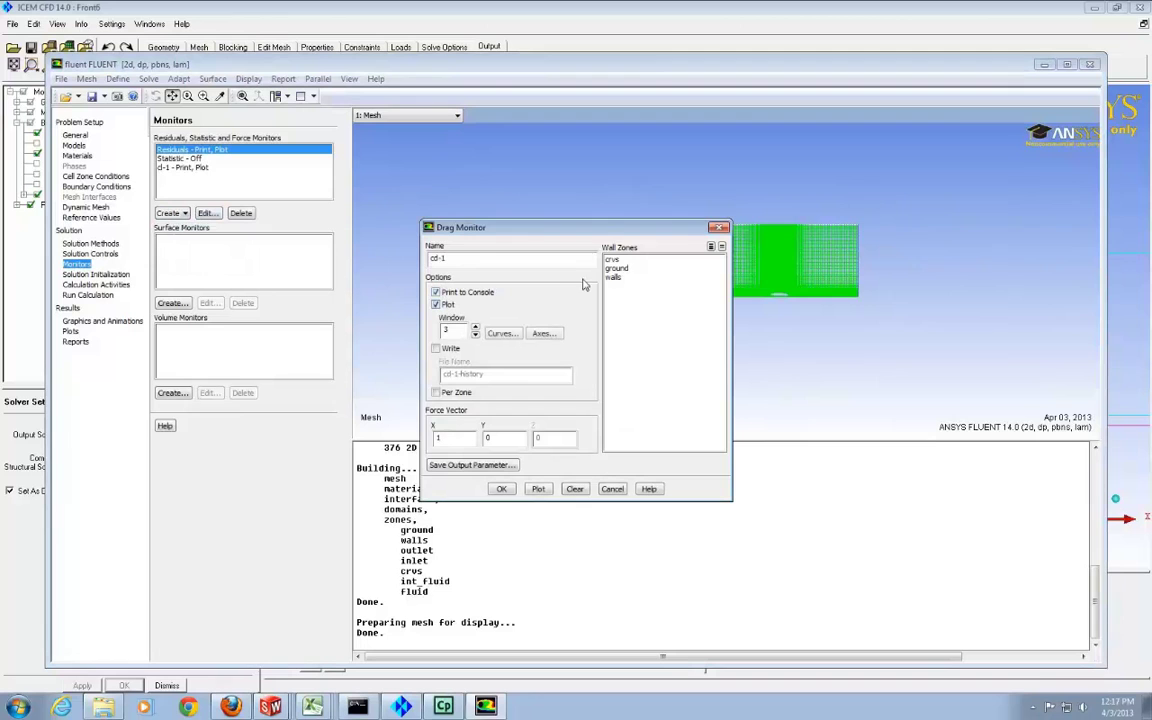
pyautogui.click(615, 268)
pyautogui.click(611, 259)
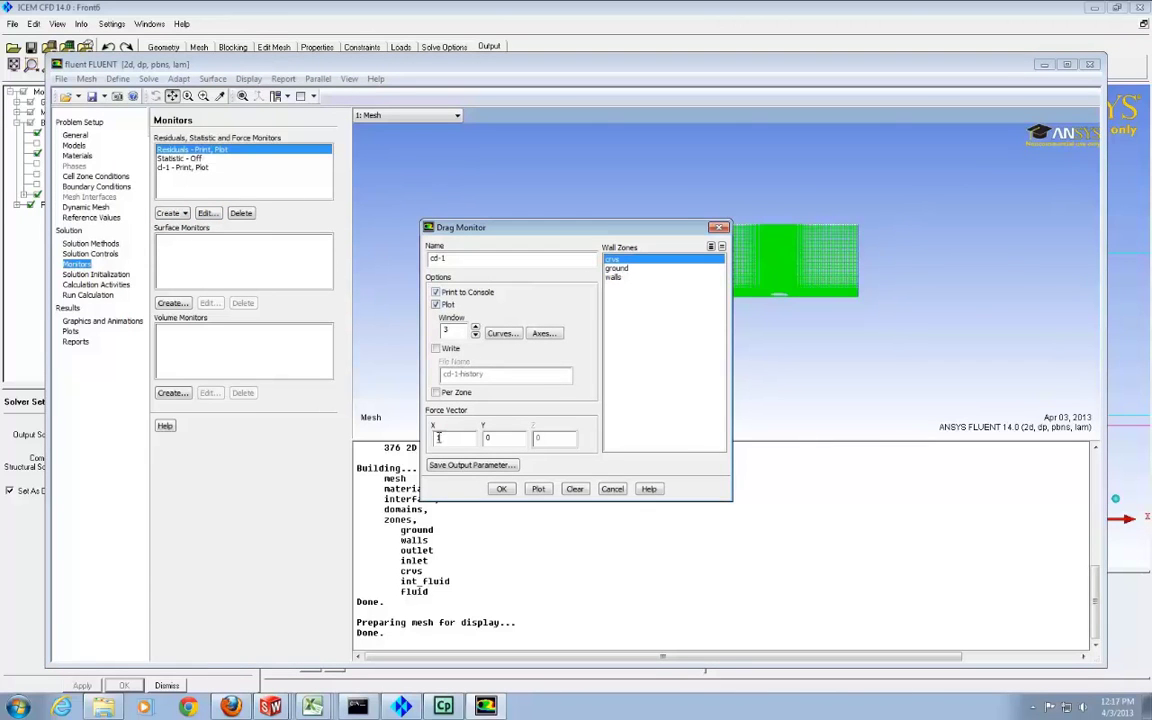
pyautogui.click(503, 489)
# Step: Use standard initialization computed from the inlet, giving X velocity -26.8 m/s
pyautogui.click(96, 274)
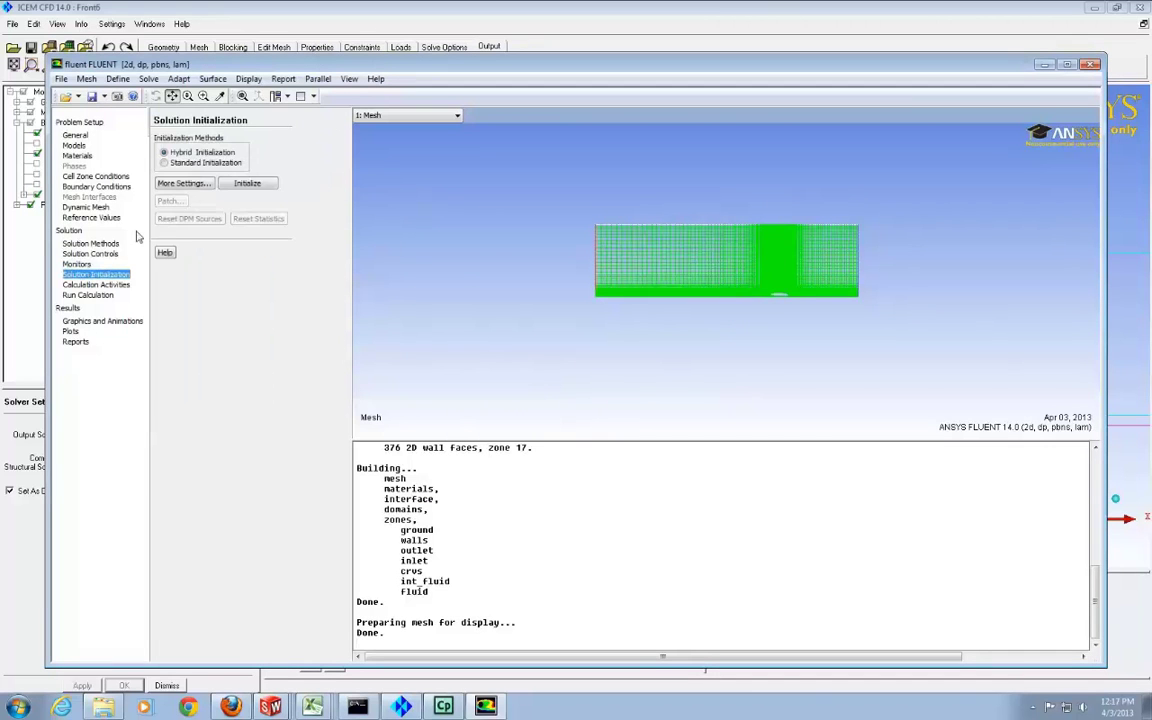
pyautogui.click(172, 164)
pyautogui.click(185, 192)
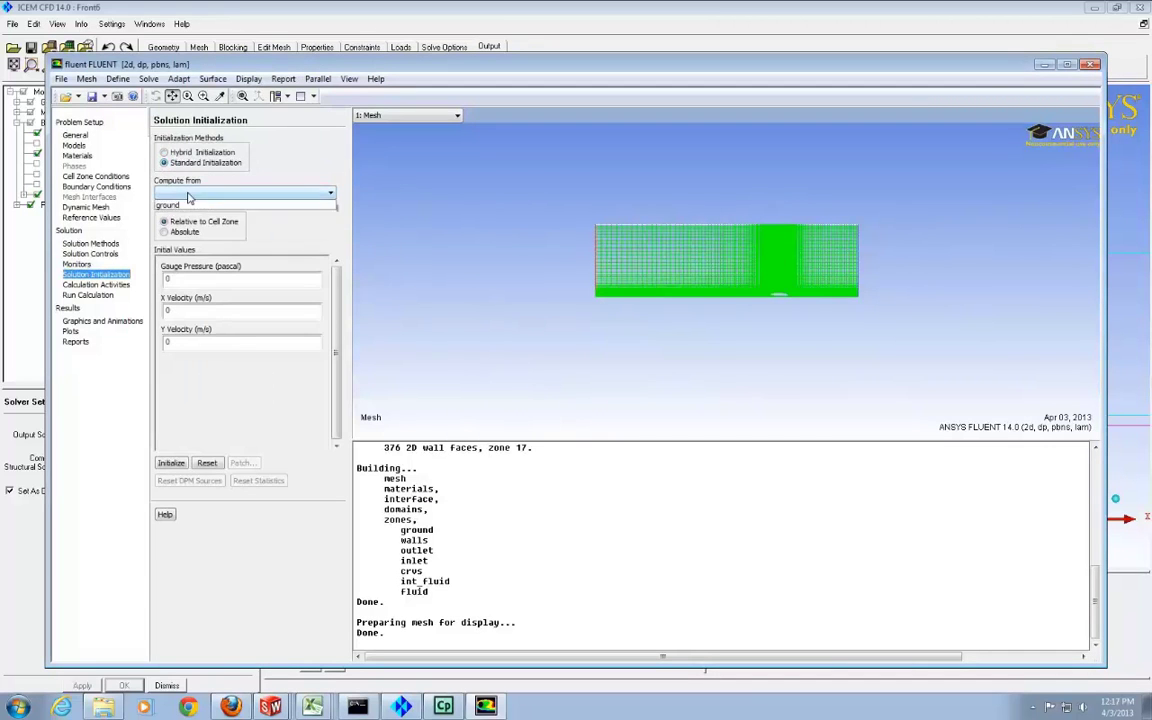
pyautogui.click(190, 232)
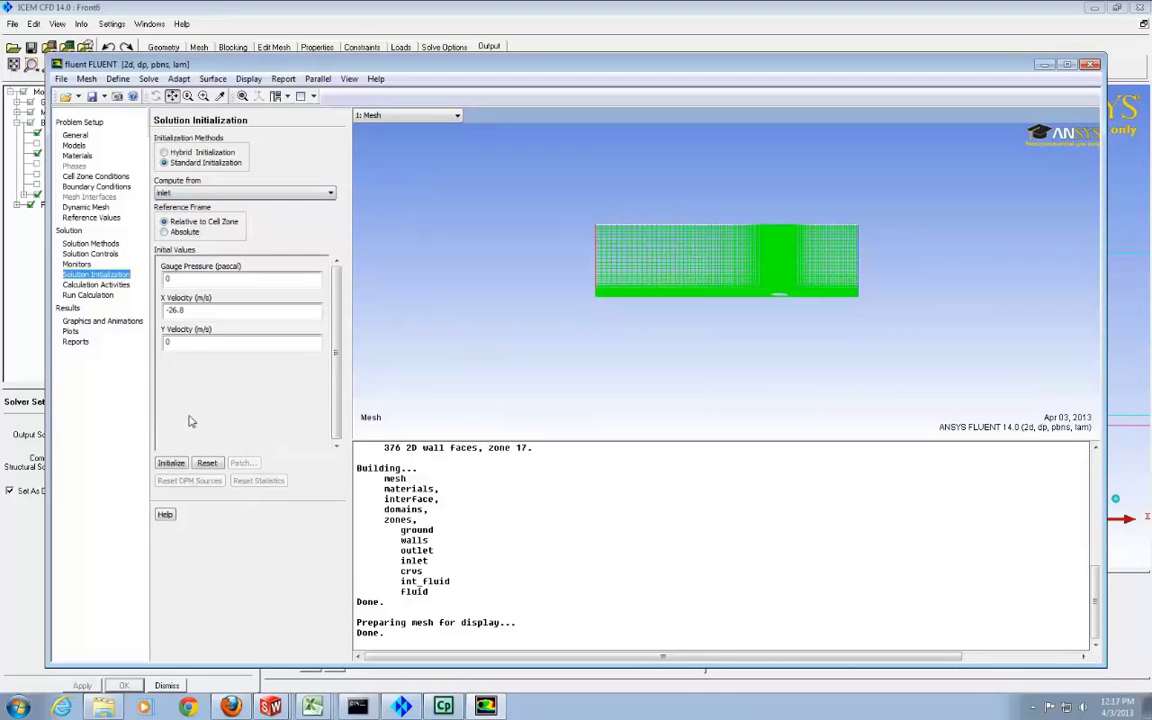
pyautogui.click(88, 294)
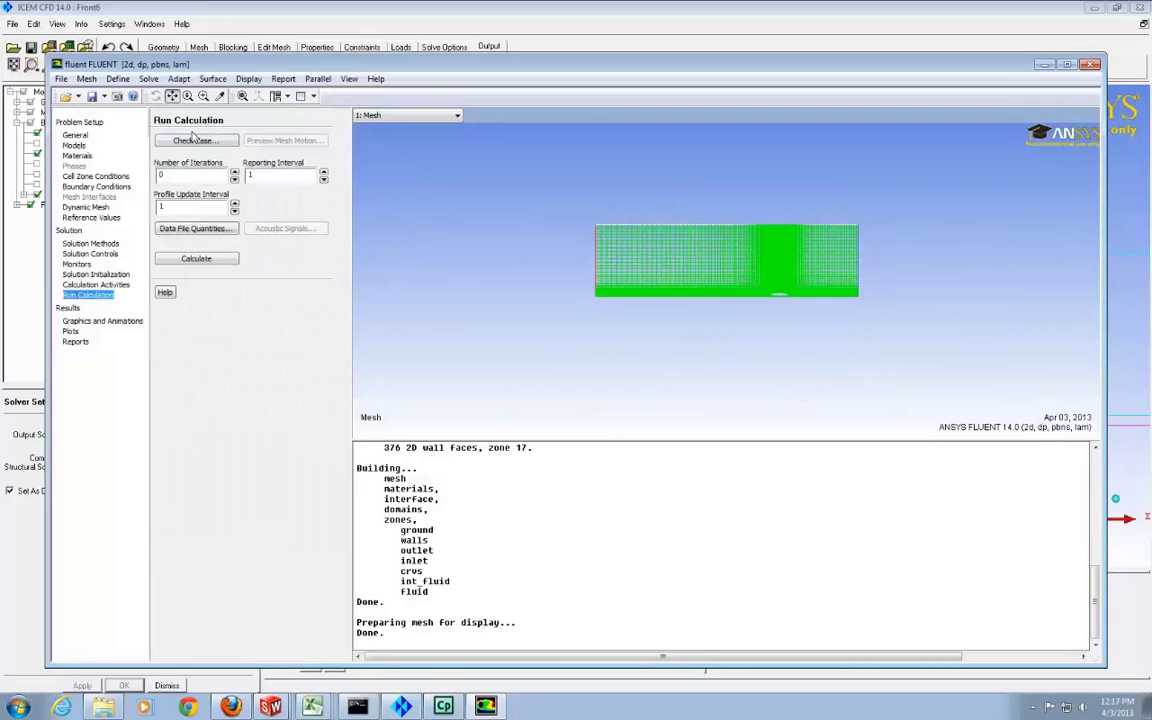
# Step: Calculate 500 iterations and display the 1: Scaled Residuals plot
pyautogui.doubleClick(187, 172)
pyautogui.click(162, 259)
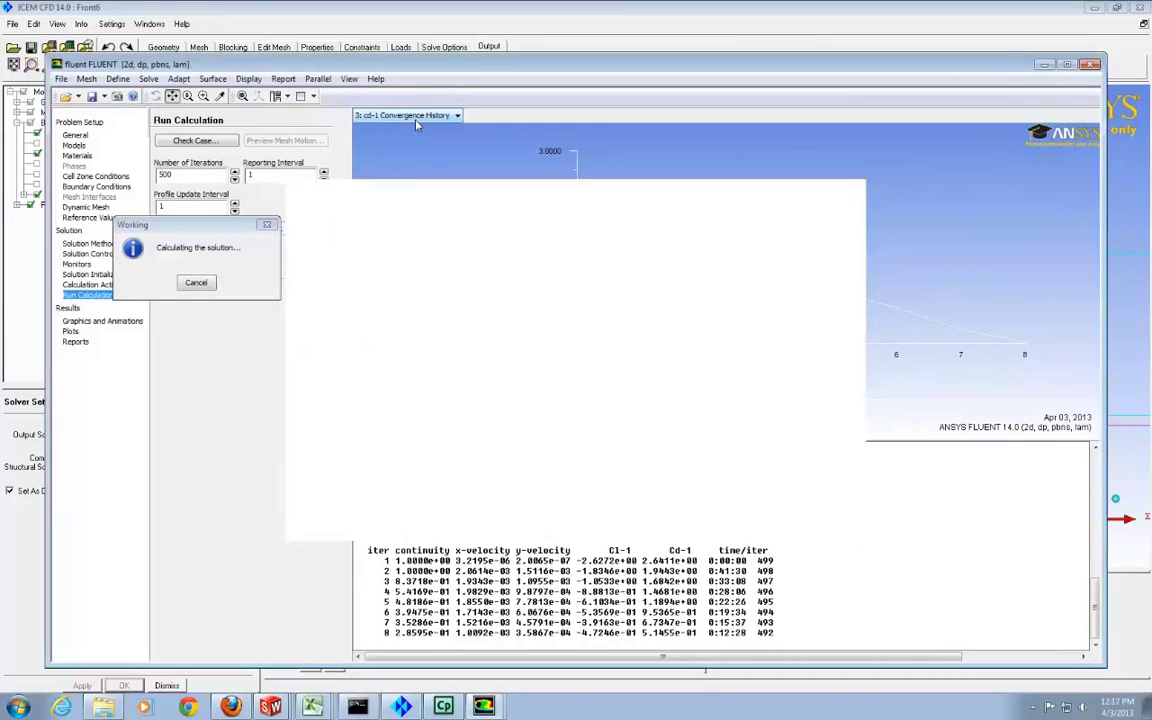
pyautogui.click(417, 115)
pyautogui.click(418, 128)
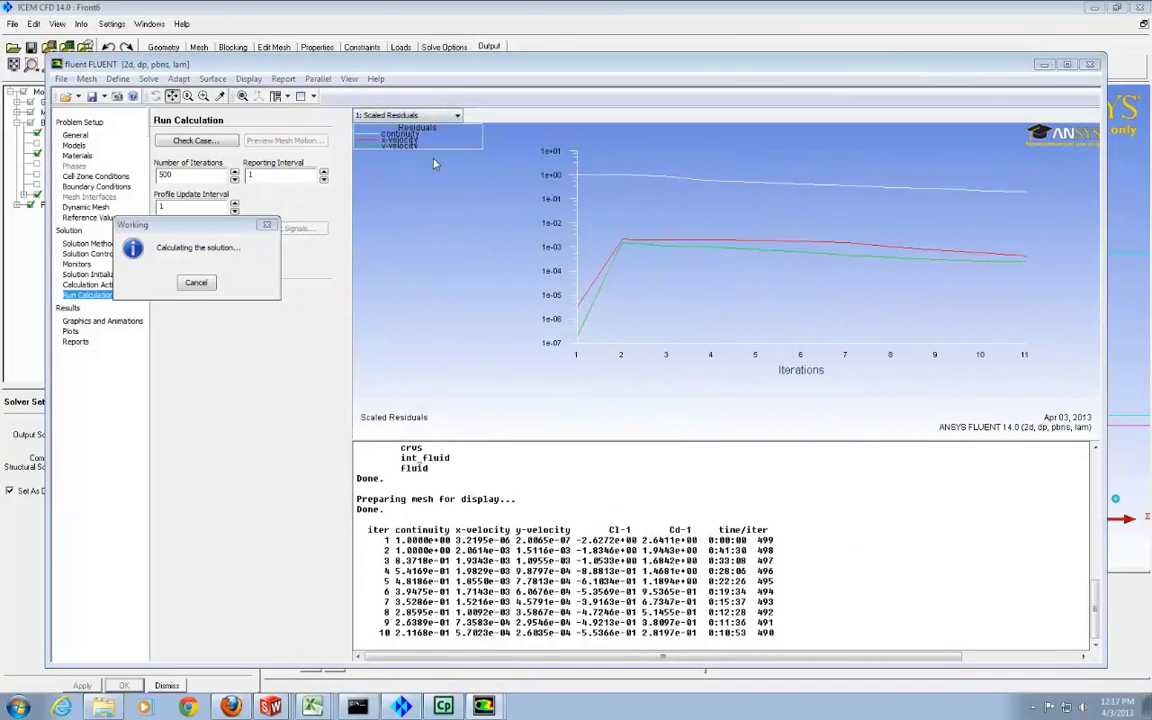